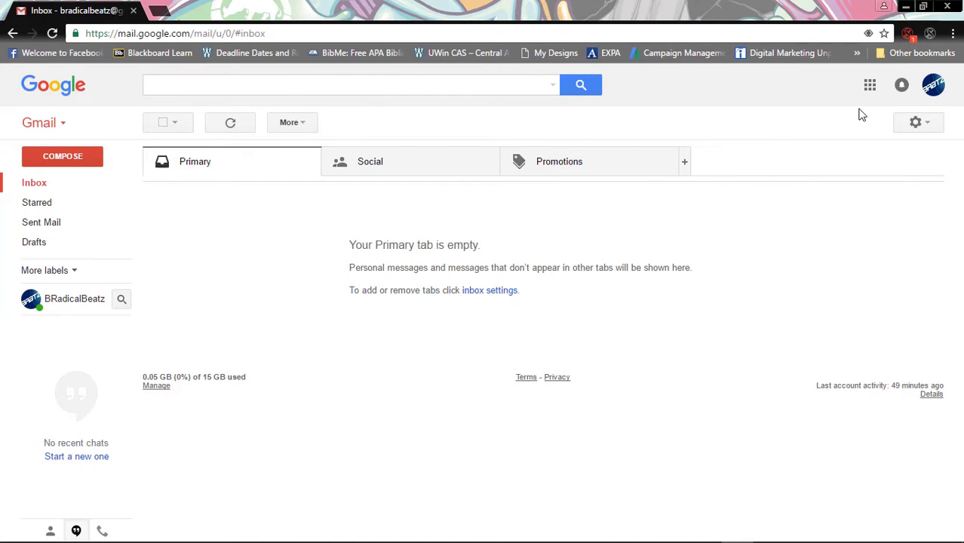
Start a new blank drawing from the Drawings entry on the Google Products page
left_click(870, 87)
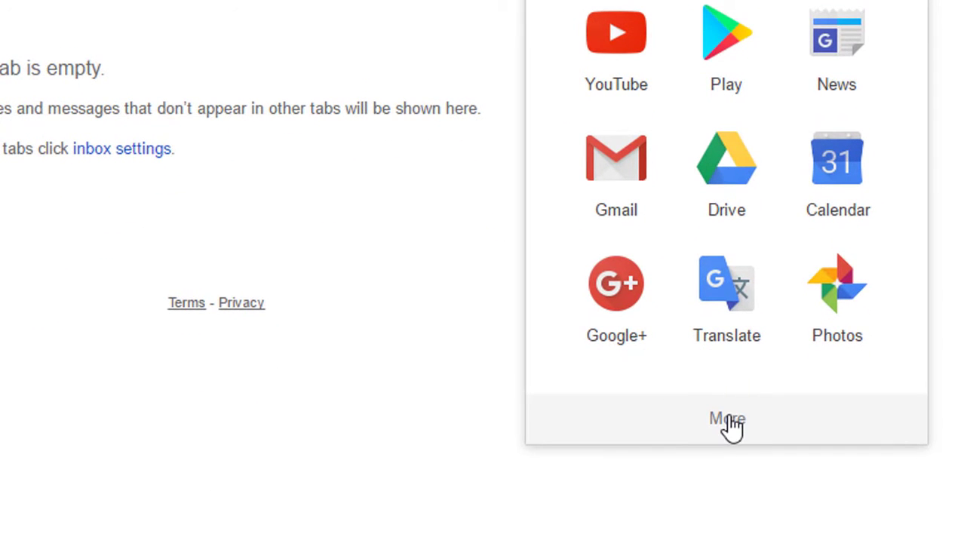
left_click(729, 423)
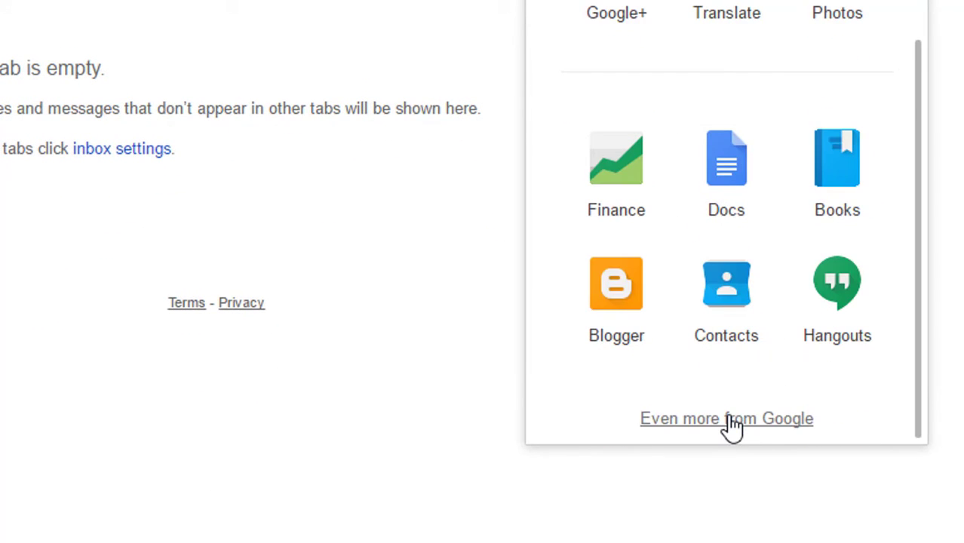
left_click(735, 413)
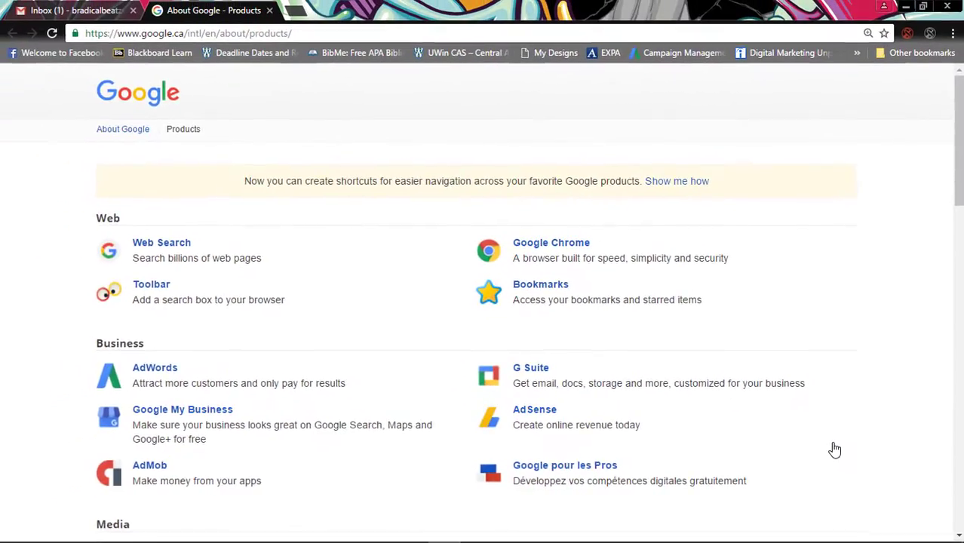
scroll(834, 451, "down", 3)
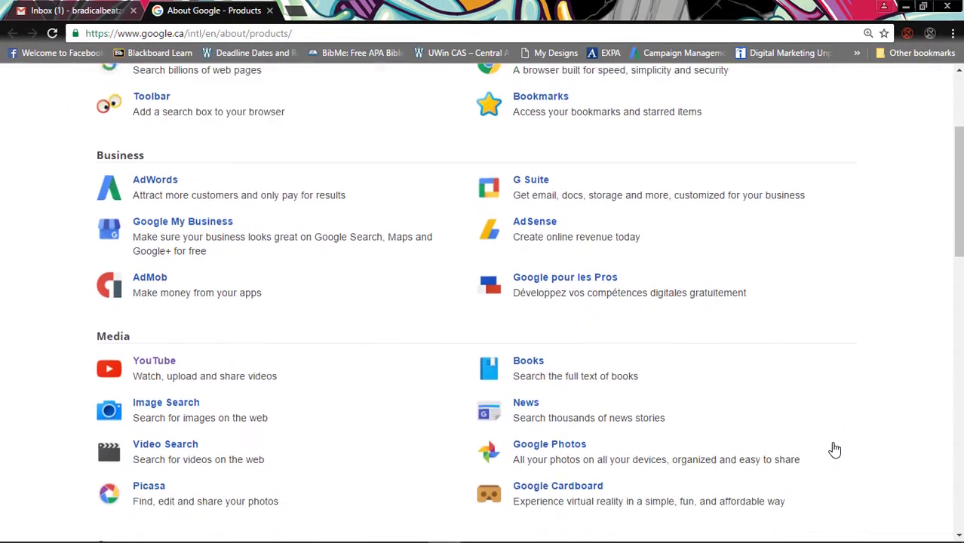
scroll(834, 450, "down", 5)
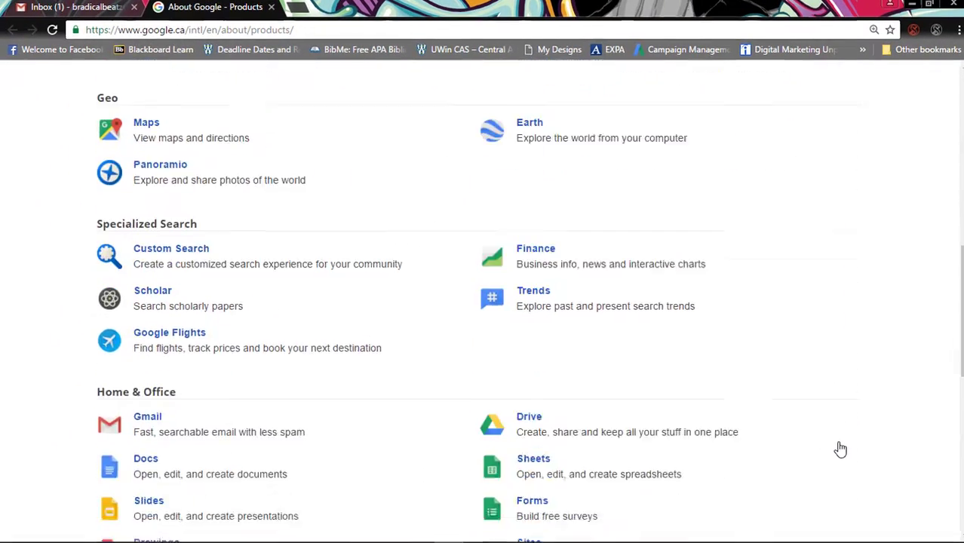
scroll(841, 450, "down", 5)
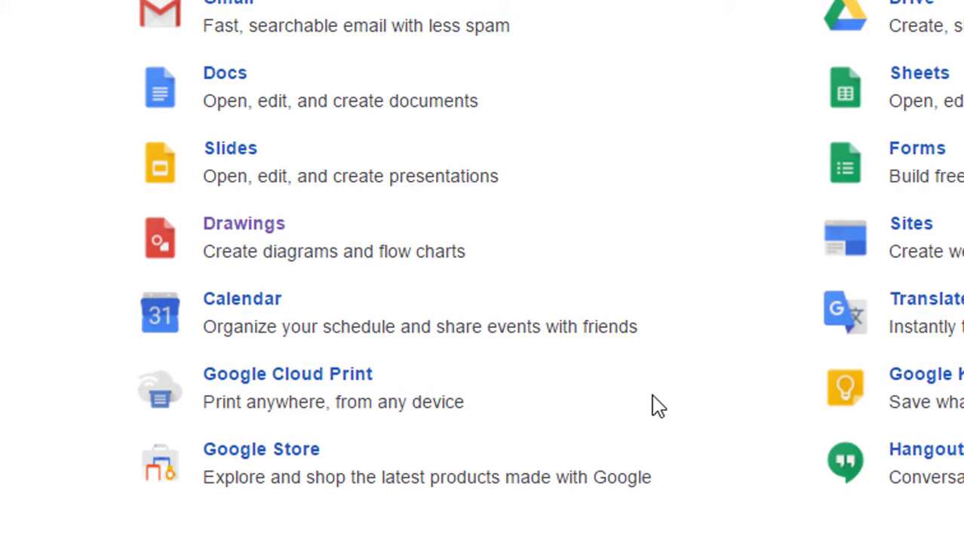
left_click(268, 226)
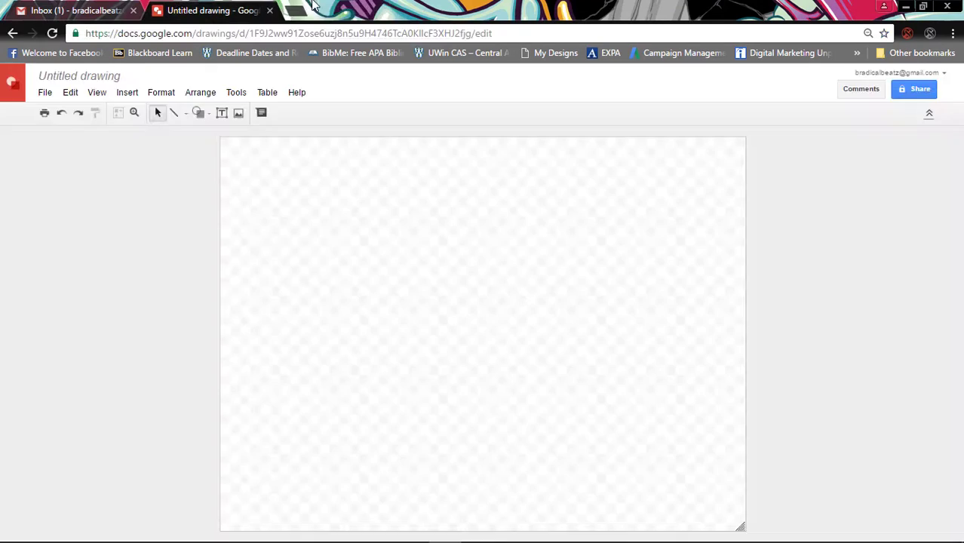
Search Google Images for 'blue background' and copy the 2560×1600 dark blue gradient
left_click(302, 11)
type("blue backgr")
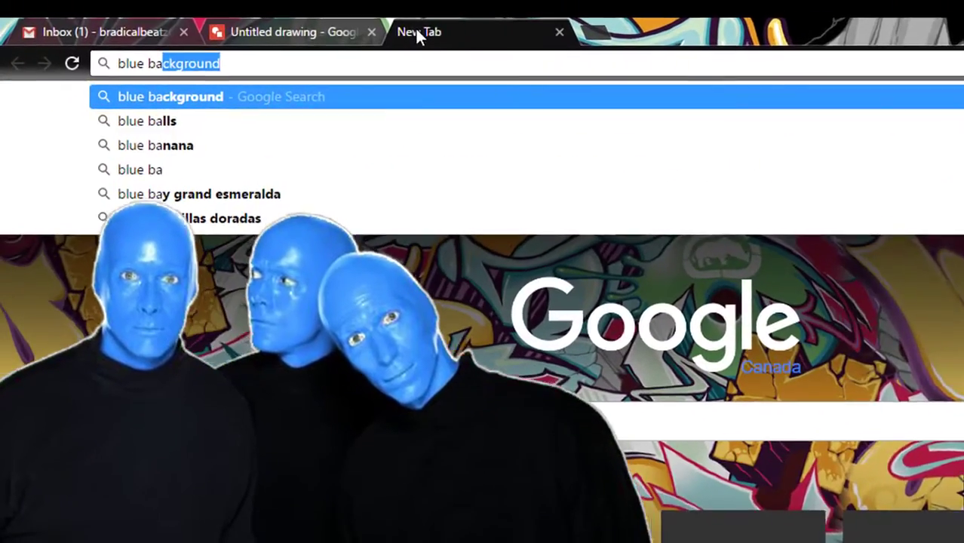
key("Return")
left_click(182, 141)
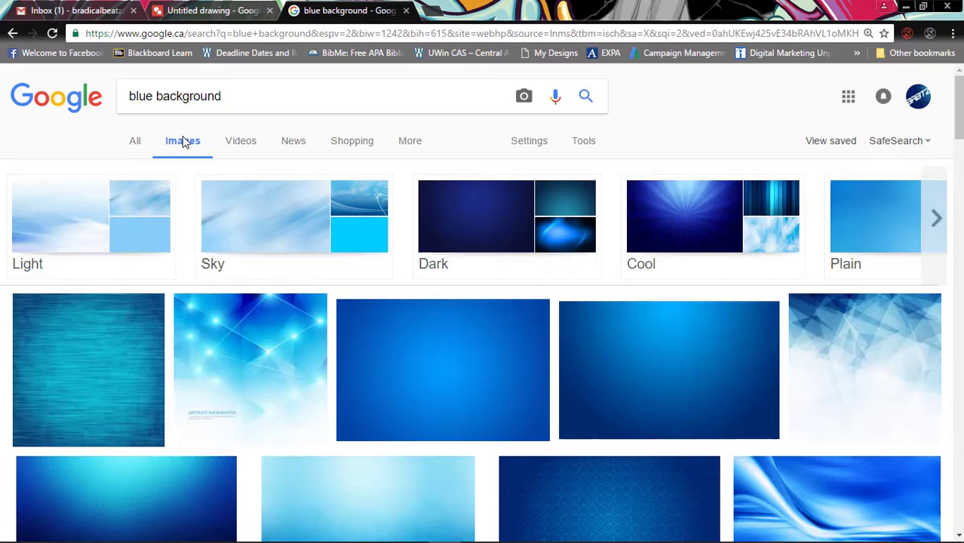
left_click(659, 406)
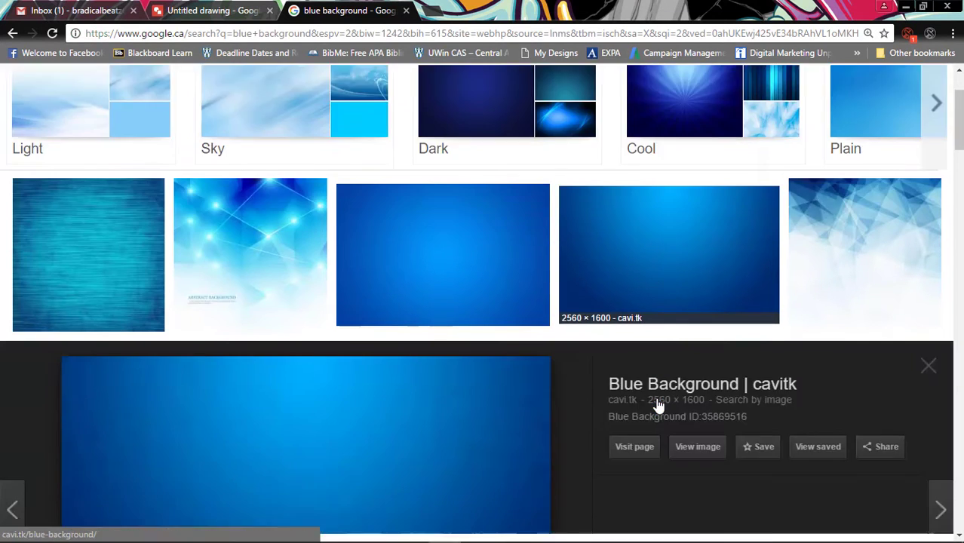
right_click(454, 362)
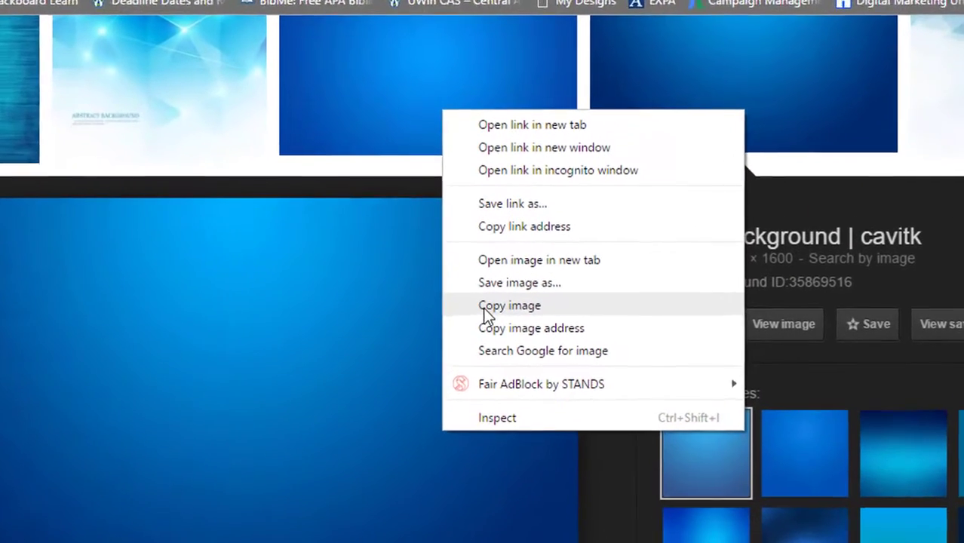
left_click(486, 306)
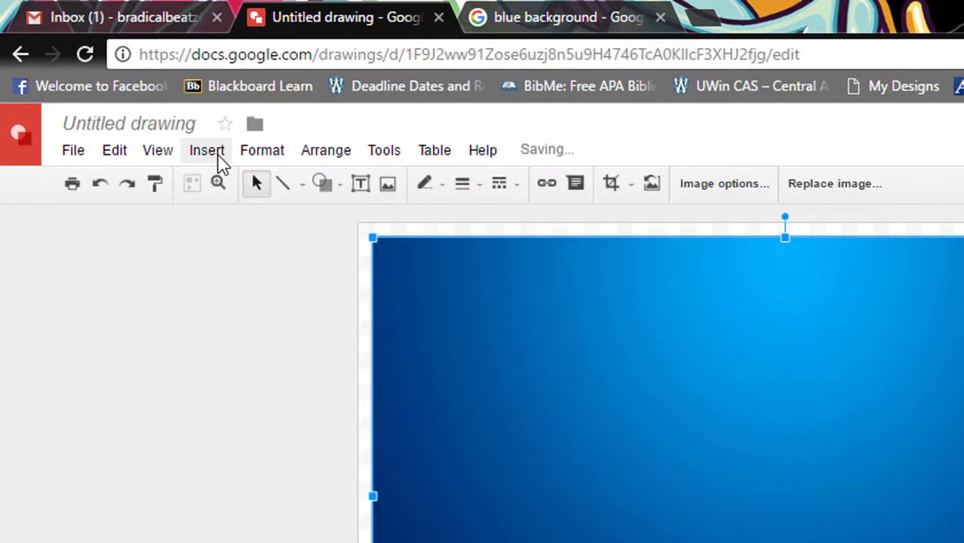
Draw a text box on the upper-left background and type the headline in Luckiest Guy
left_click(217, 160)
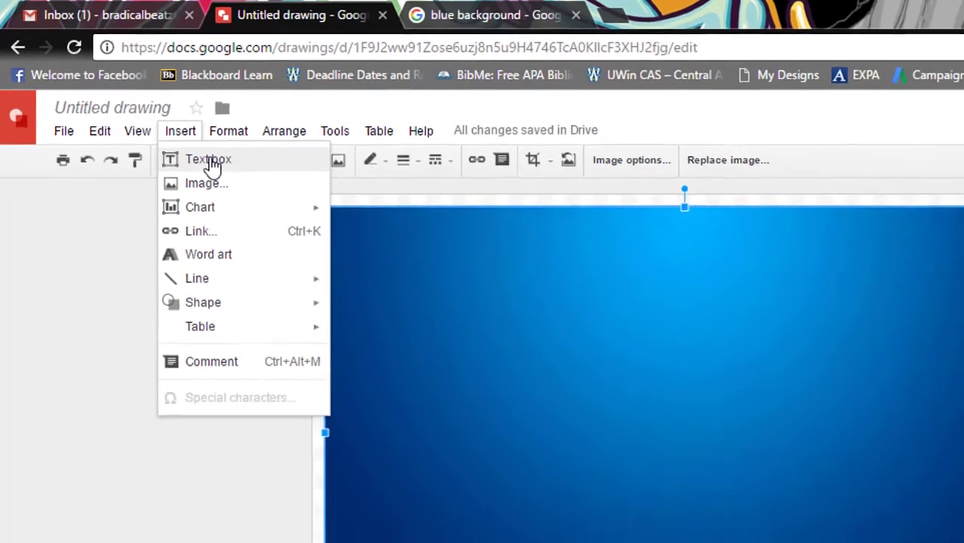
left_click(237, 185)
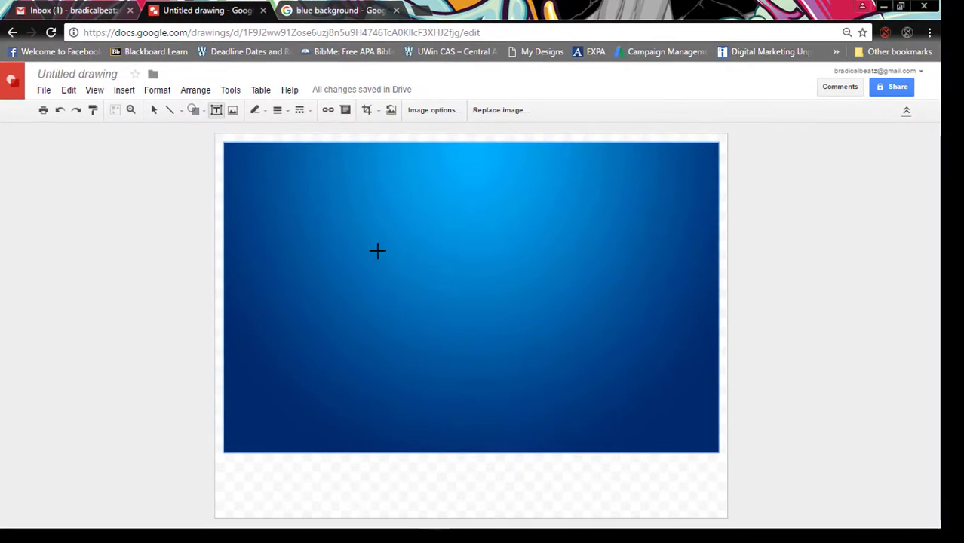
left_click_drag(302, 206, 538, 326)
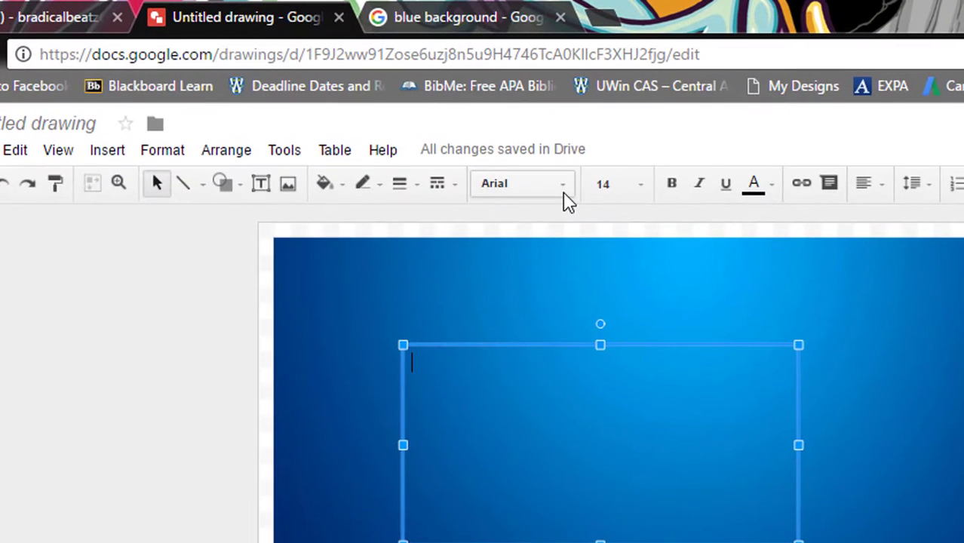
left_click(407, 114)
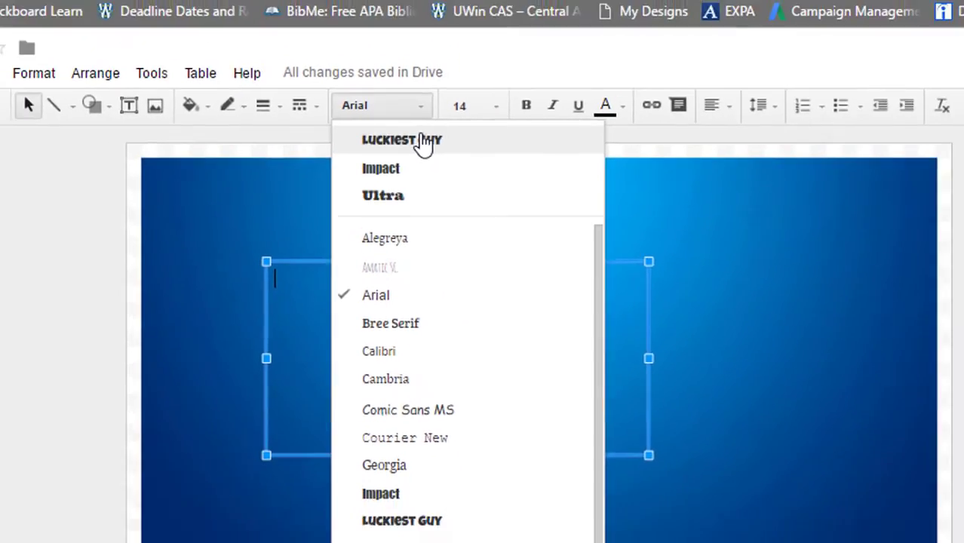
left_click(441, 24)
type("This ")
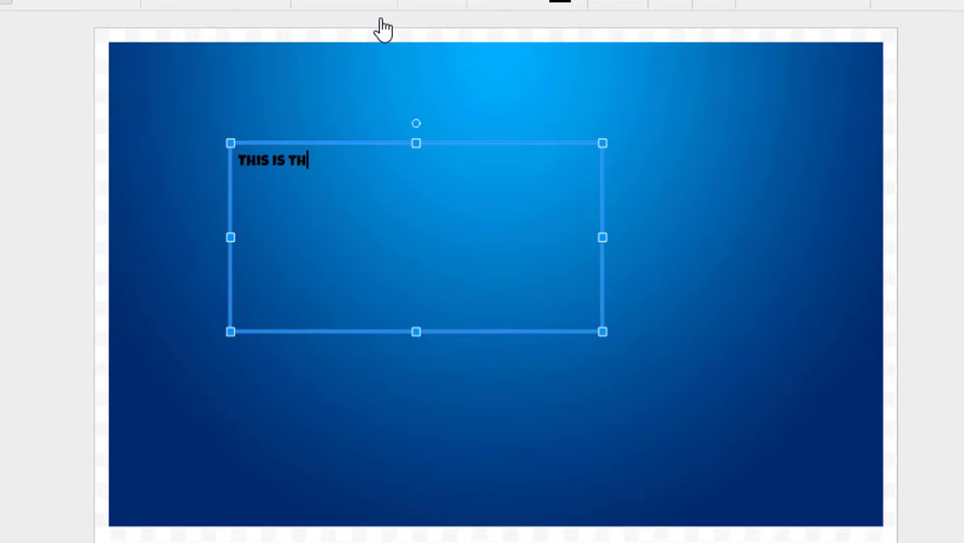
type("is the best thu")
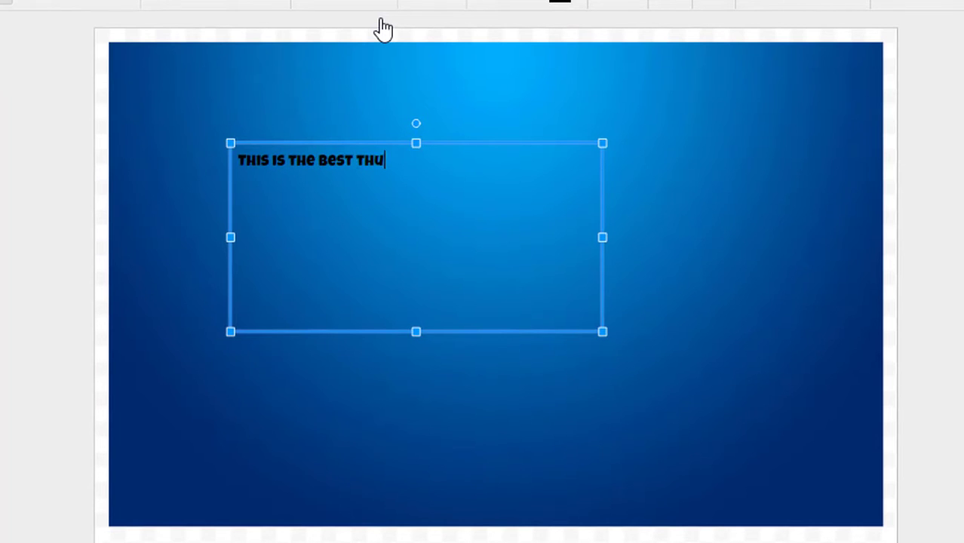
type("mbnail ever!?")
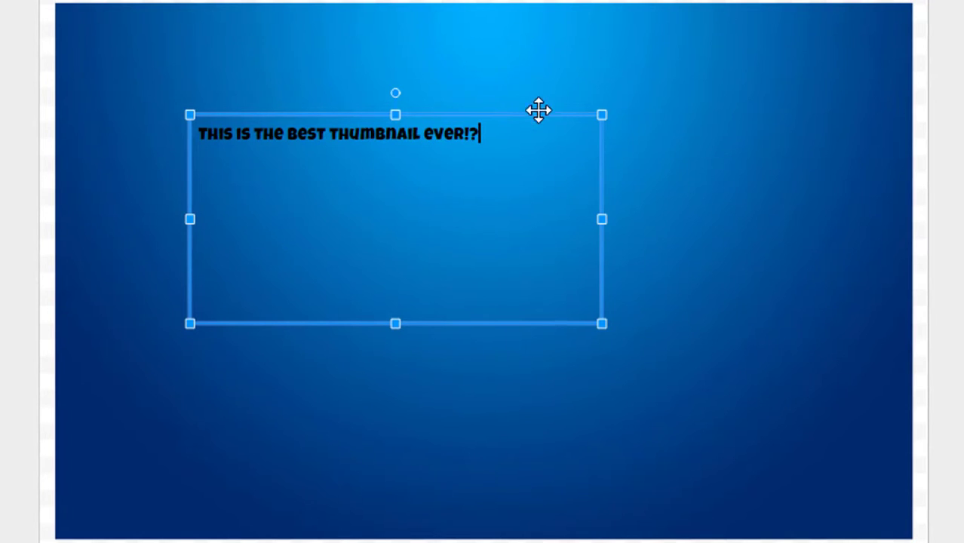
Make the headline text 72-point and white
triple_click(499, 146)
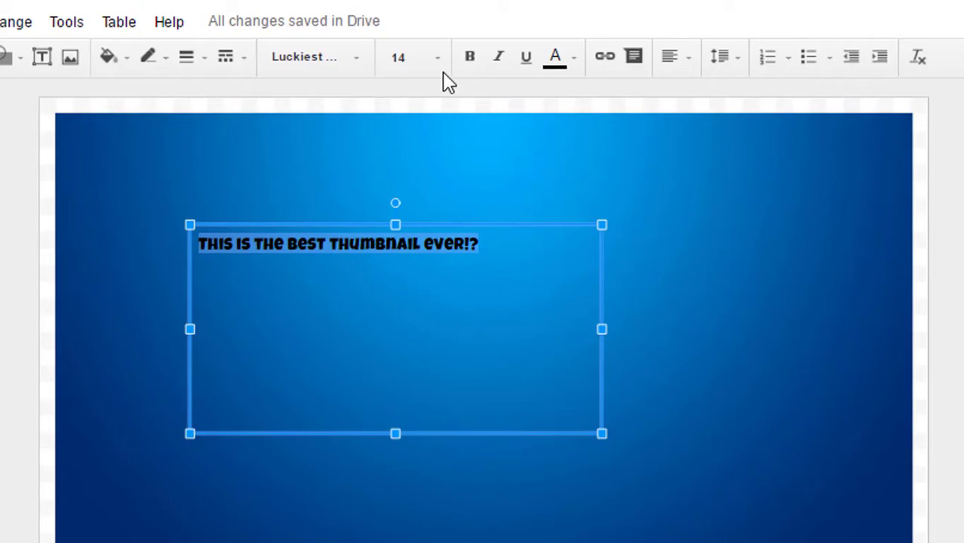
left_click(441, 22)
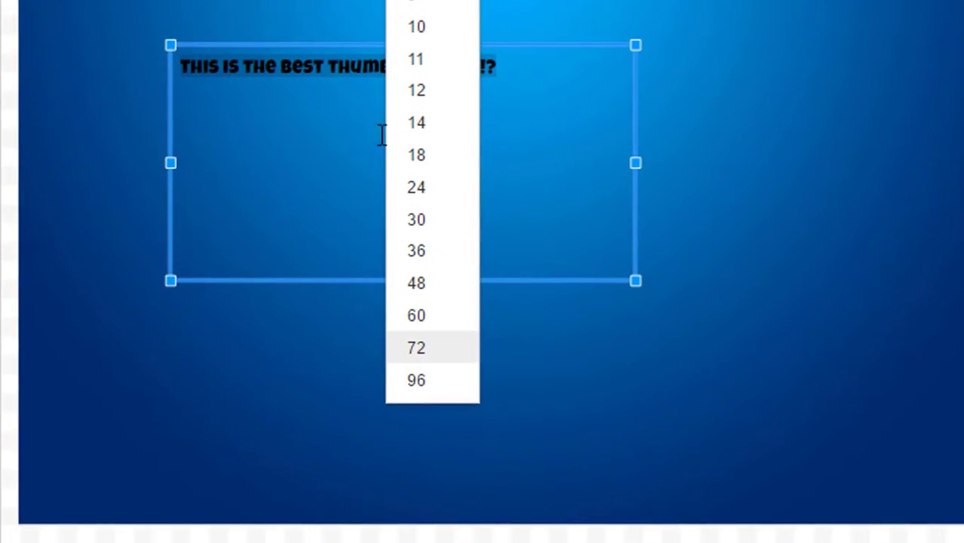
left_click(416, 348)
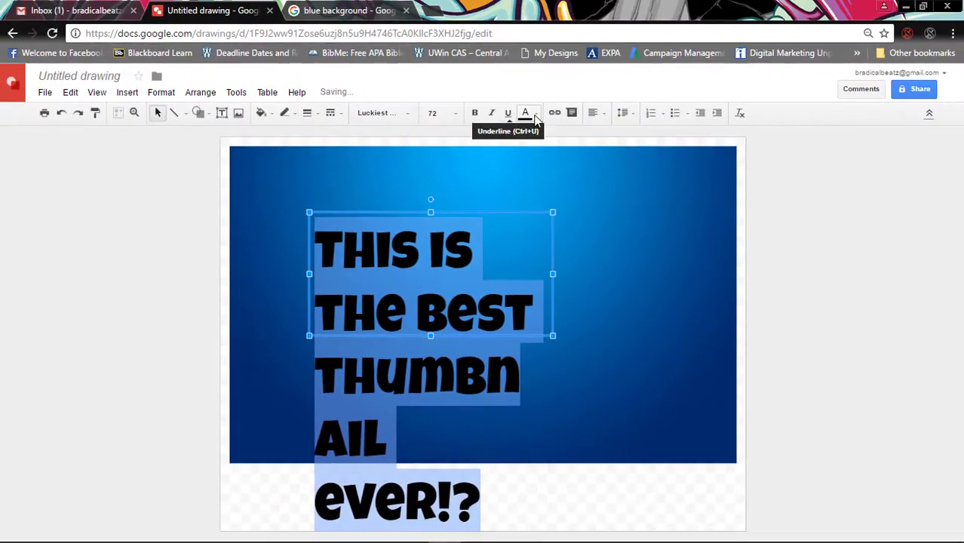
left_click(536, 117)
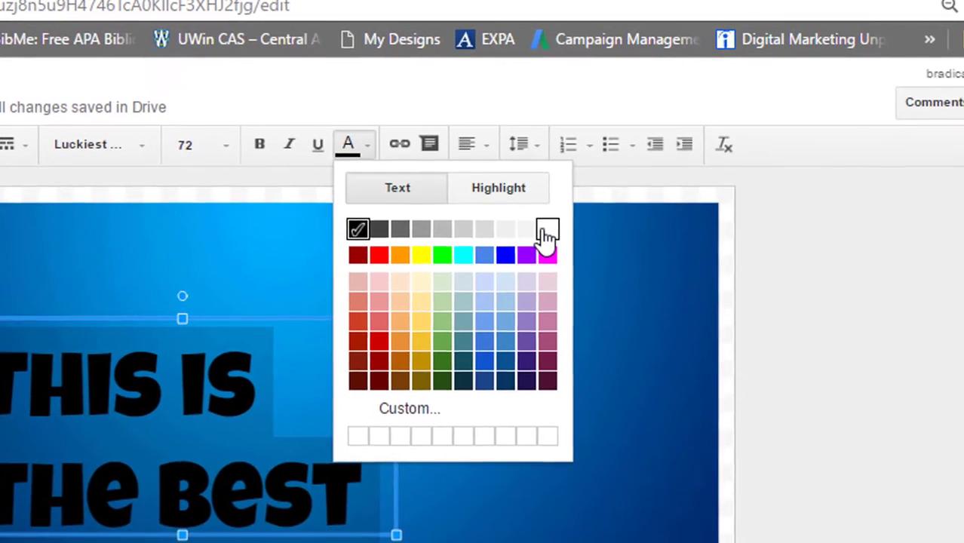
left_click(547, 233)
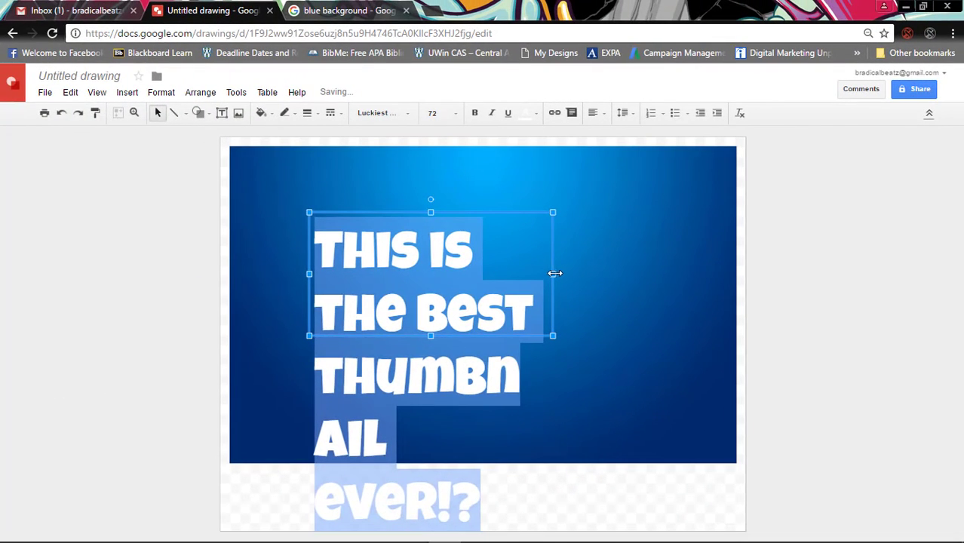
Widen and reposition the text box so the headline fills four lines at the top-left
left_click_drag(555, 273, 703, 277)
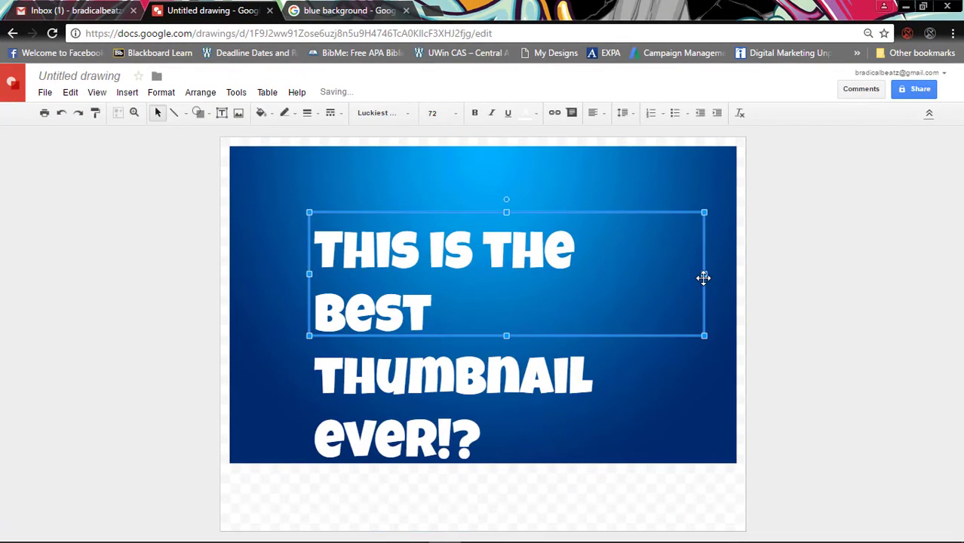
left_click_drag(489, 210, 451, 185)
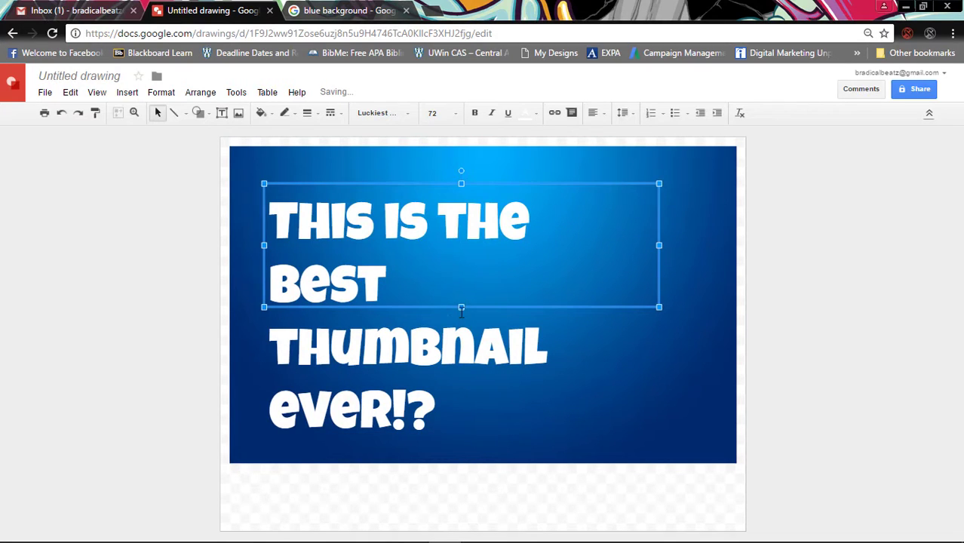
left_click_drag(461, 305, 459, 435)
left_click_drag(635, 256, 621, 248)
left_click(782, 222)
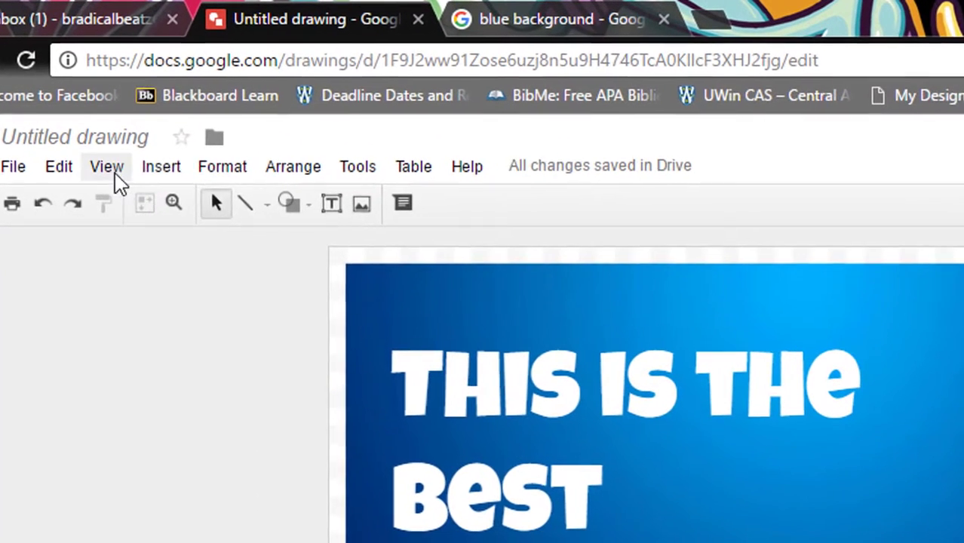
left_click(126, 96)
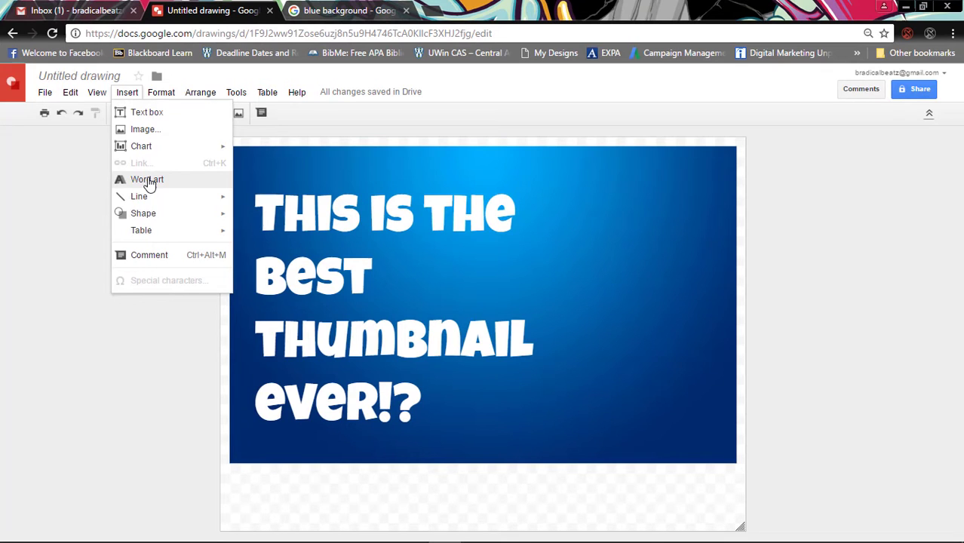
left_click(911, 263)
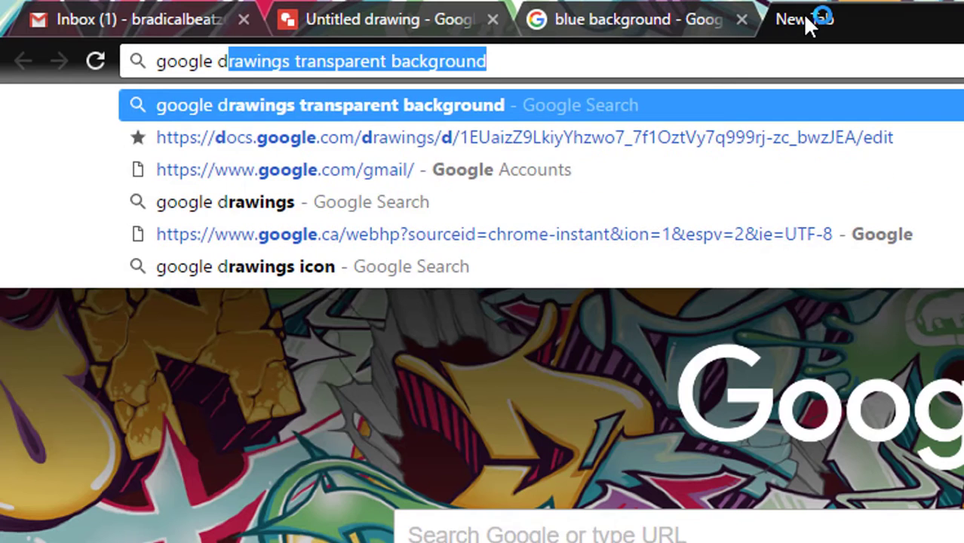
Search Google Images for 'google drawings' and copy the 417 × 512 Drawings logo
type("wings")
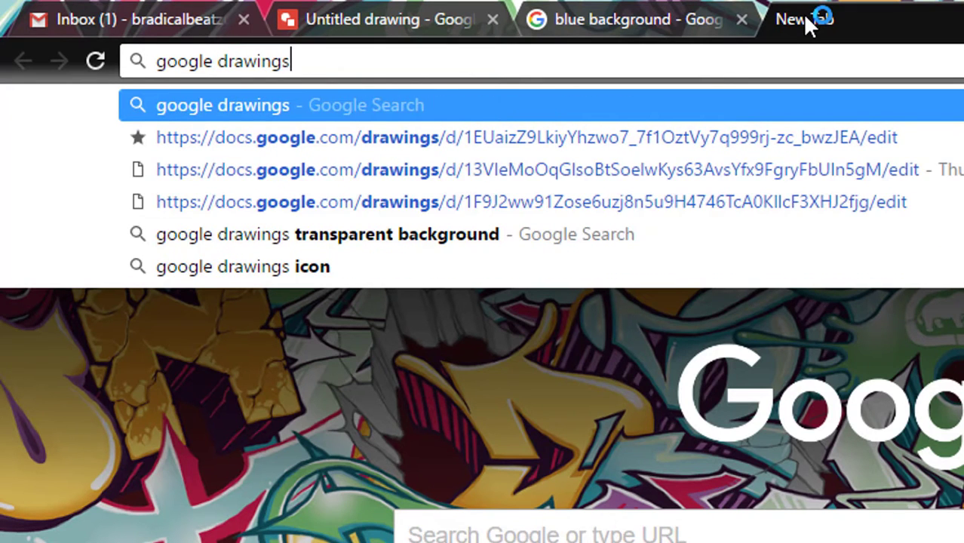
key("Escape")
key("Return")
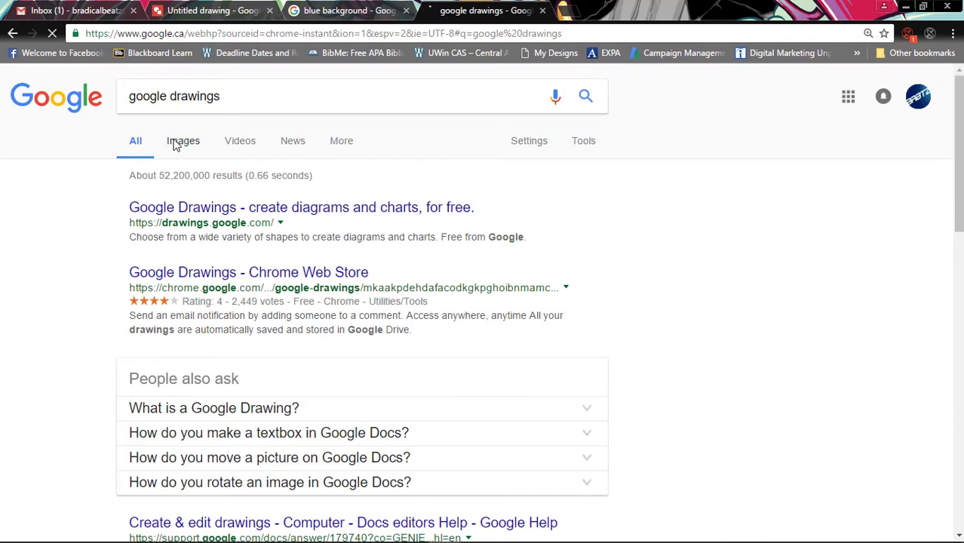
left_click(172, 144)
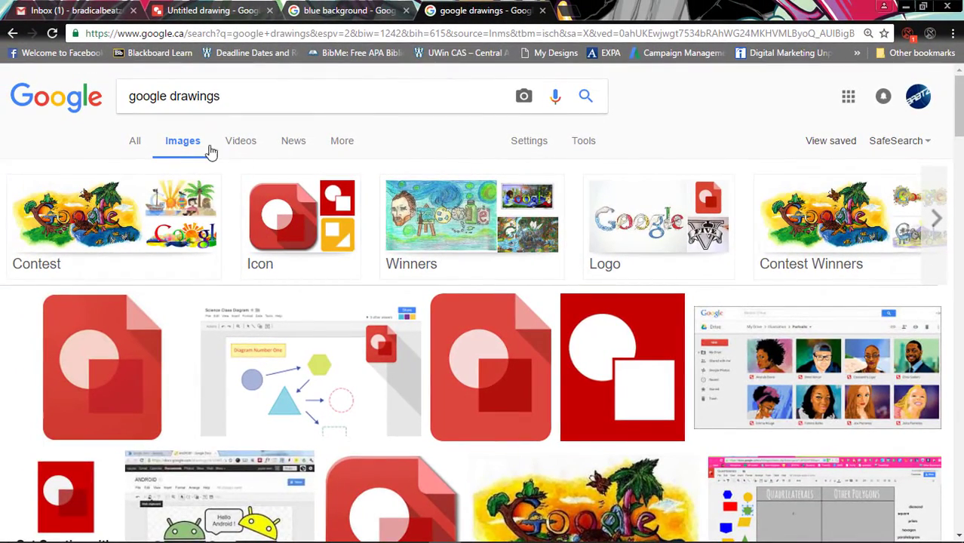
left_click(496, 353)
right_click(321, 128)
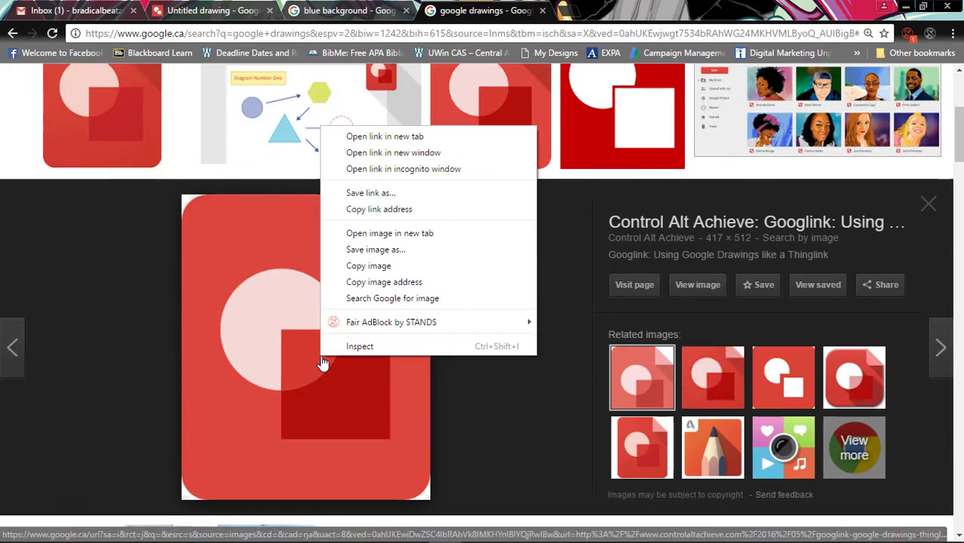
left_click(391, 268)
Paste the Drawings logo into the thumbnail, shrink it, and place it right of the headline
left_click(199, 9)
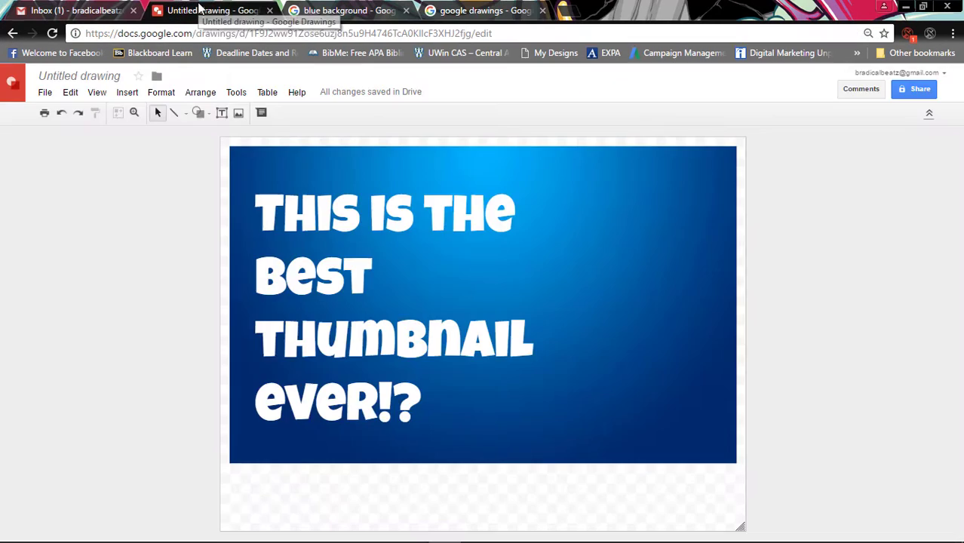
key("ctrl+v")
left_click_drag(607, 202, 526, 300)
left_click_drag(491, 353, 667, 270)
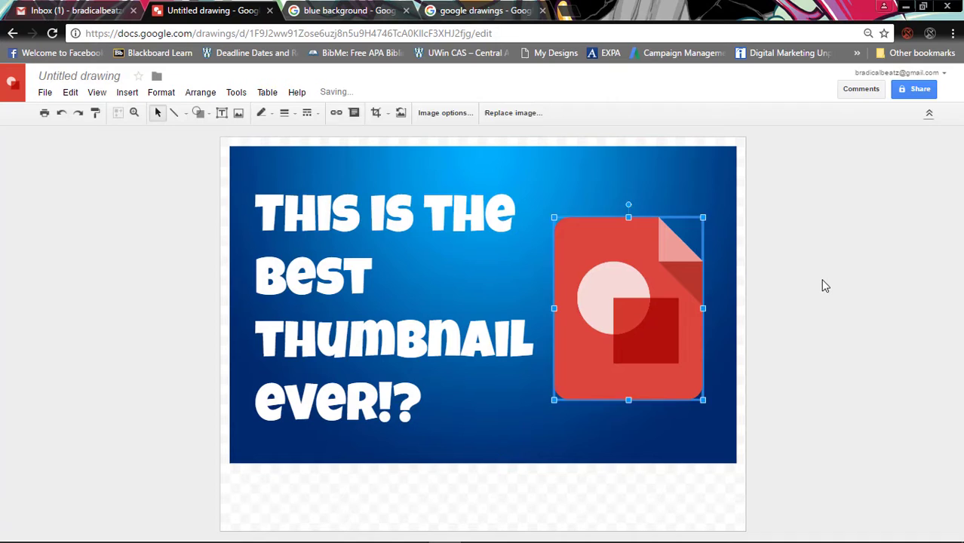
left_click(824, 285)
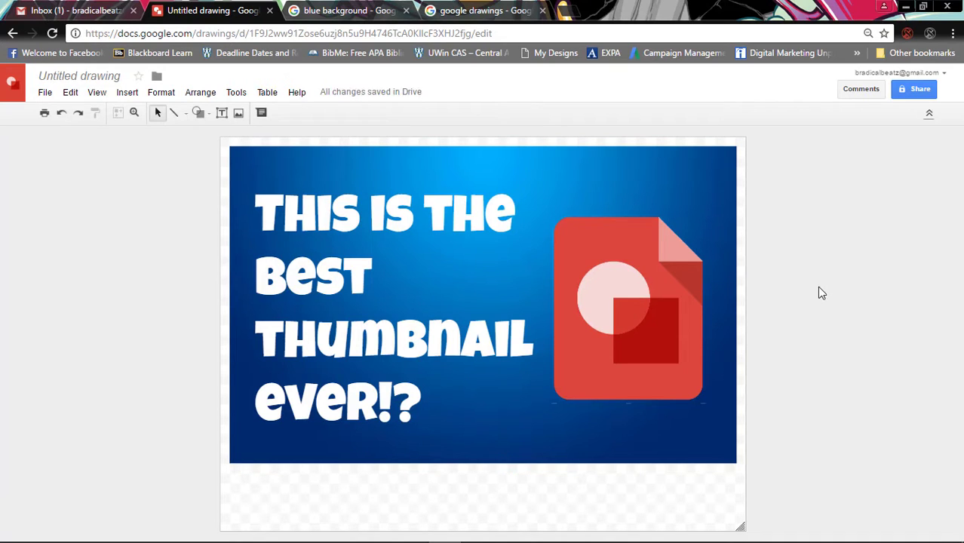
left_click_drag(649, 324, 650, 336)
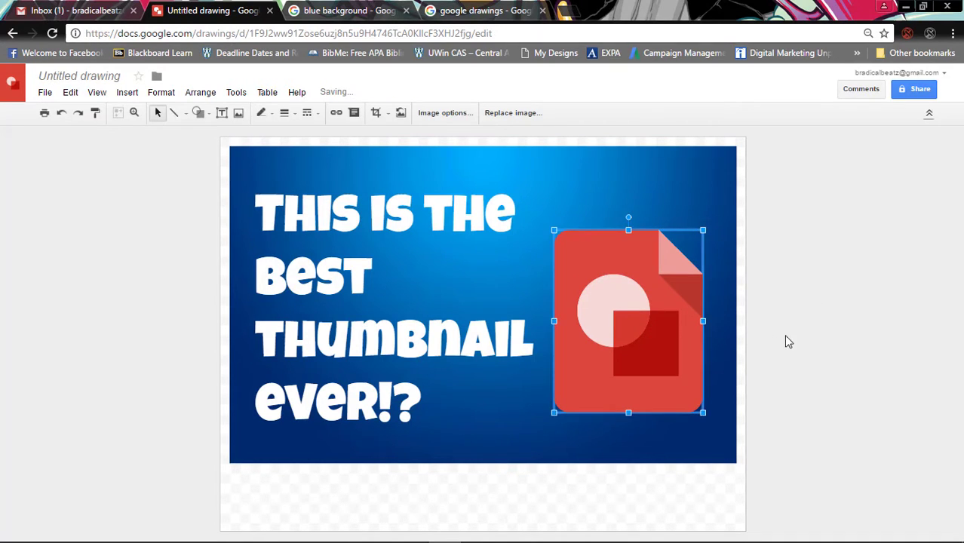
left_click(802, 341)
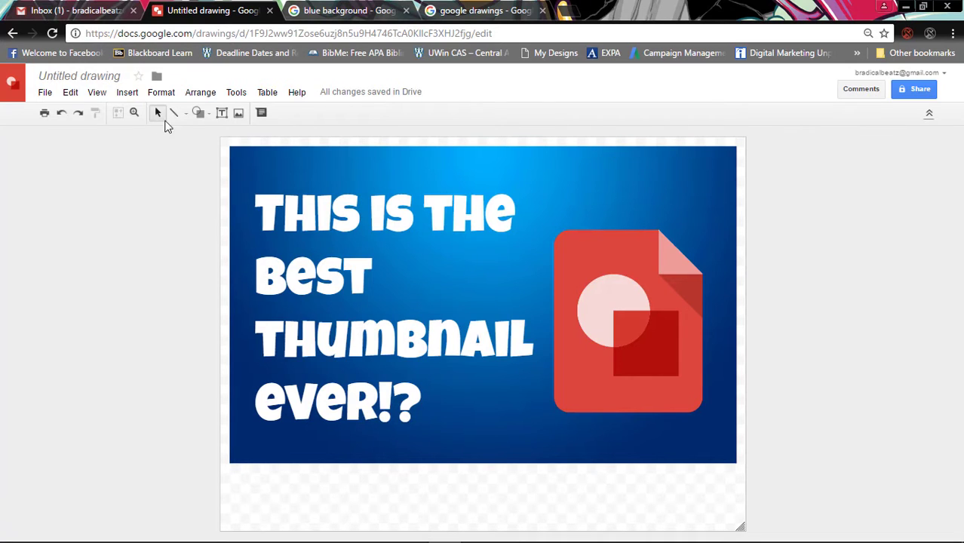
Draw a new text box above the logo set to Luckiest Guy, size 72, white
left_click(344, 287)
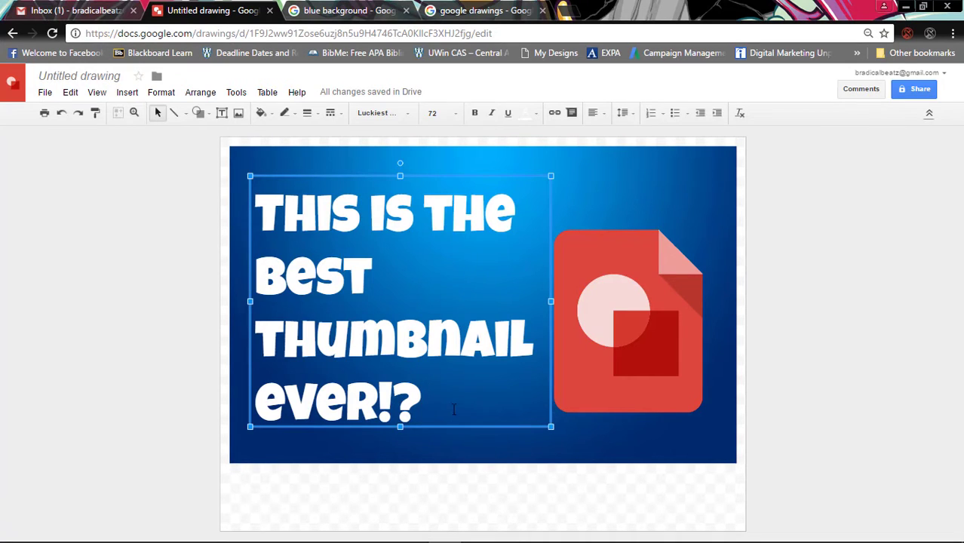
left_click(125, 94)
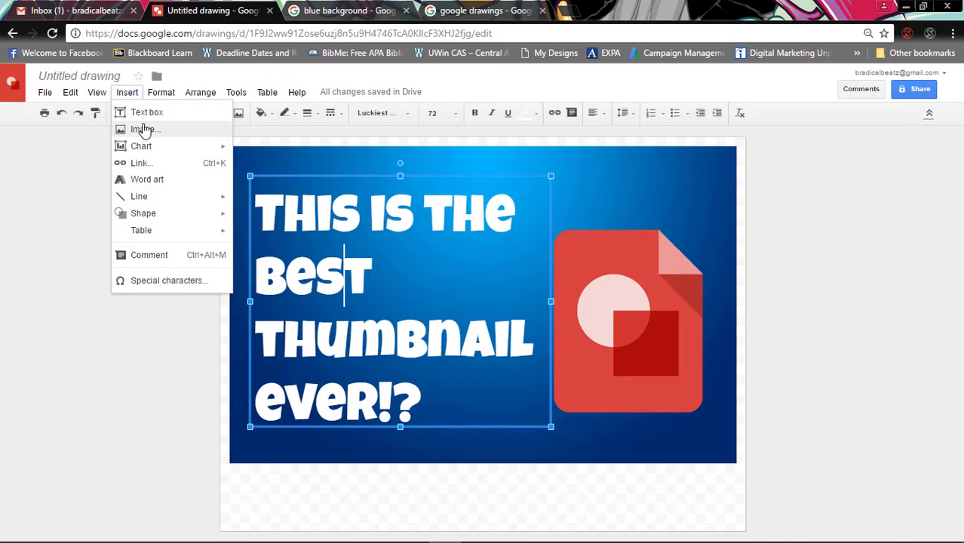
left_click(140, 113)
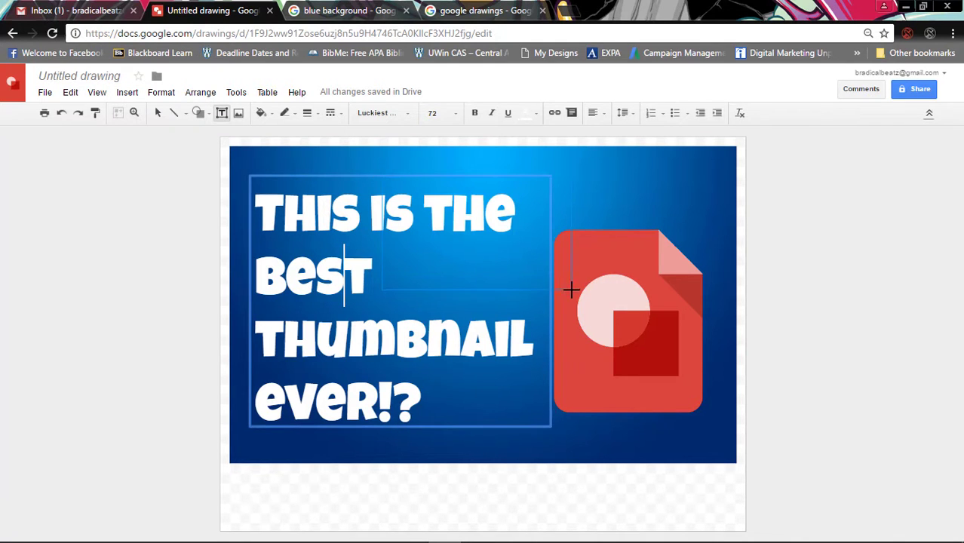
left_click_drag(571, 289, 574, 285)
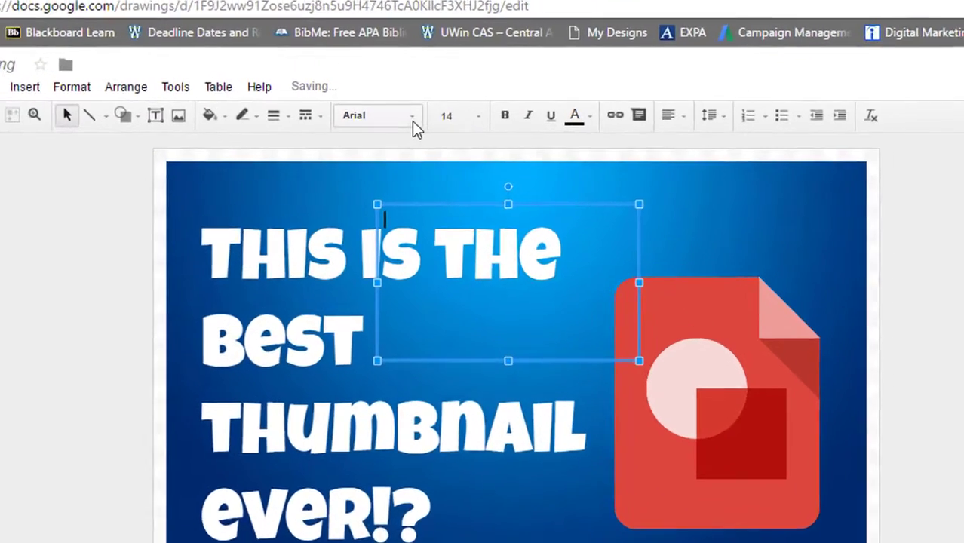
left_click(406, 115)
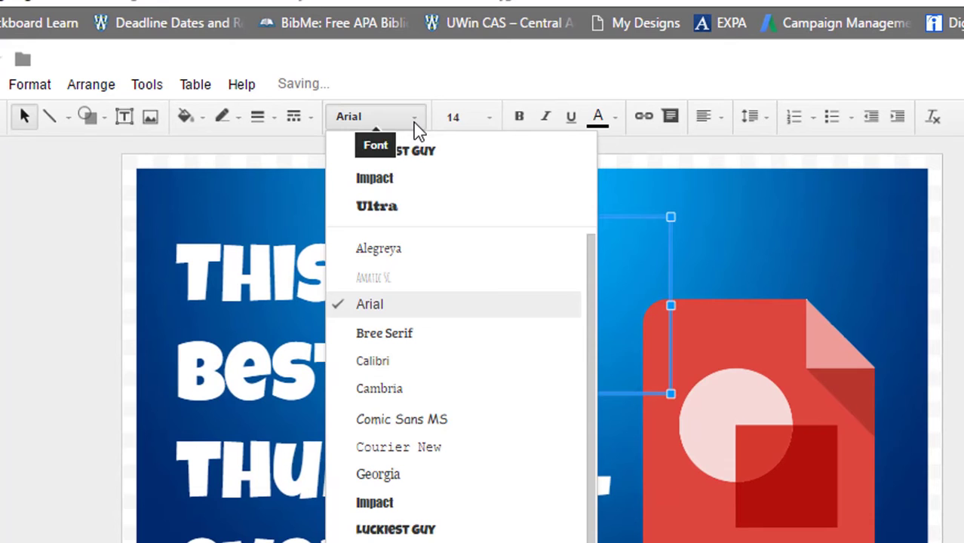
left_click(450, 149)
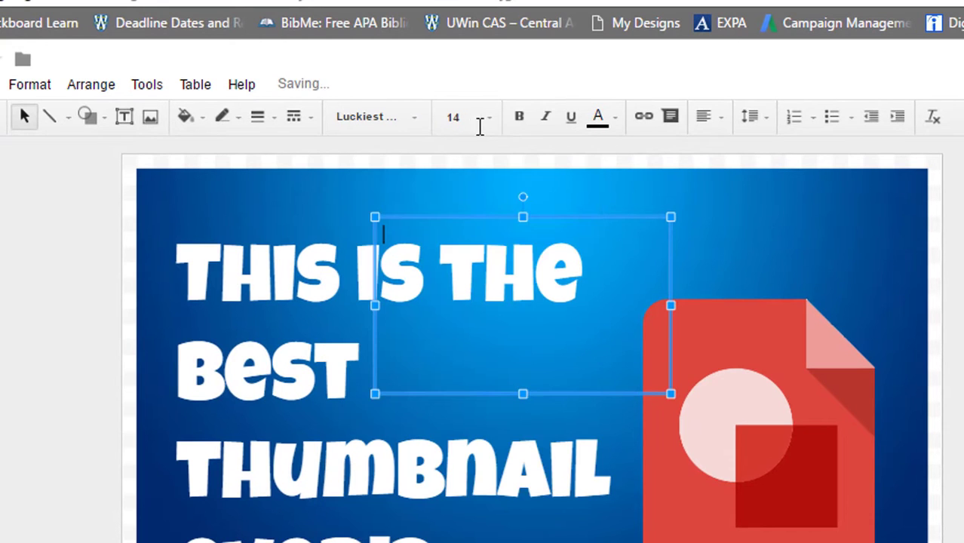
left_click(490, 123)
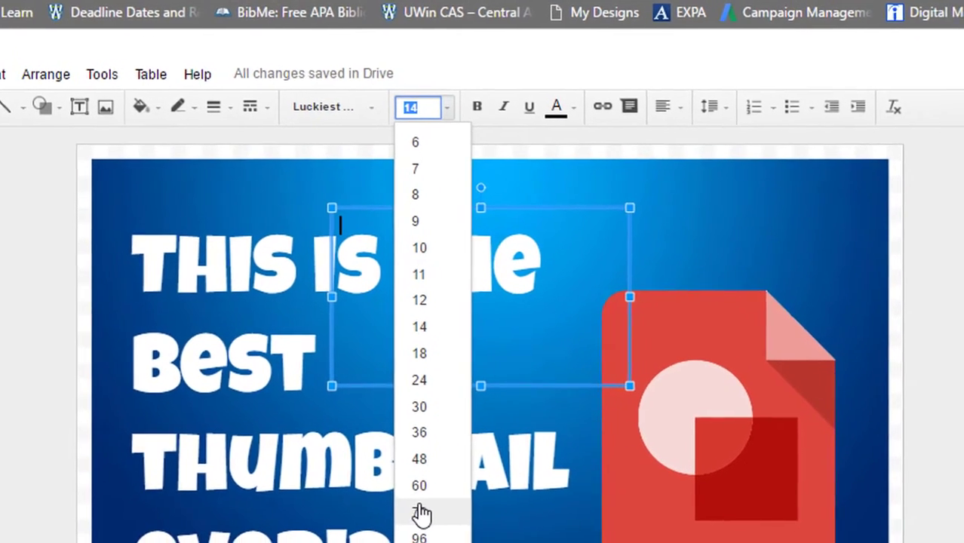
left_click(387, 508)
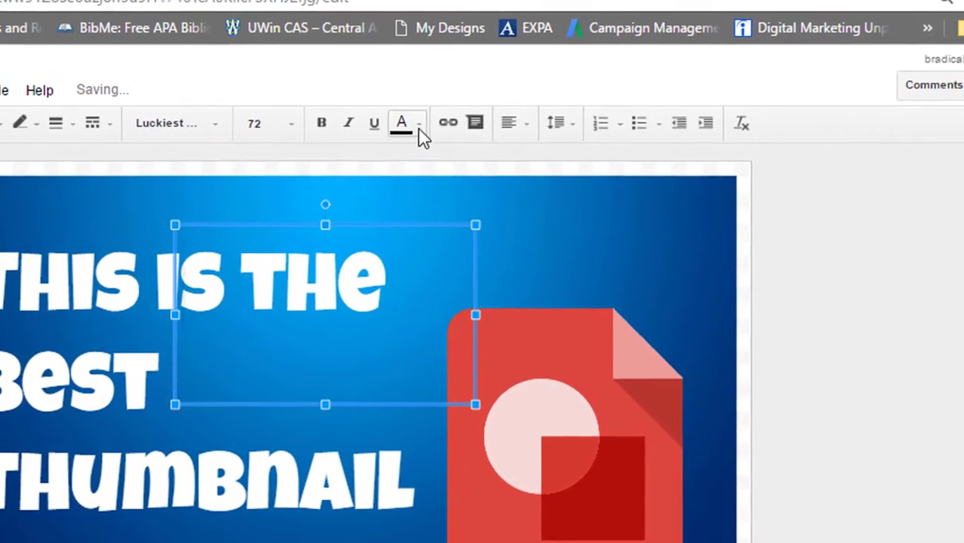
left_click(420, 130)
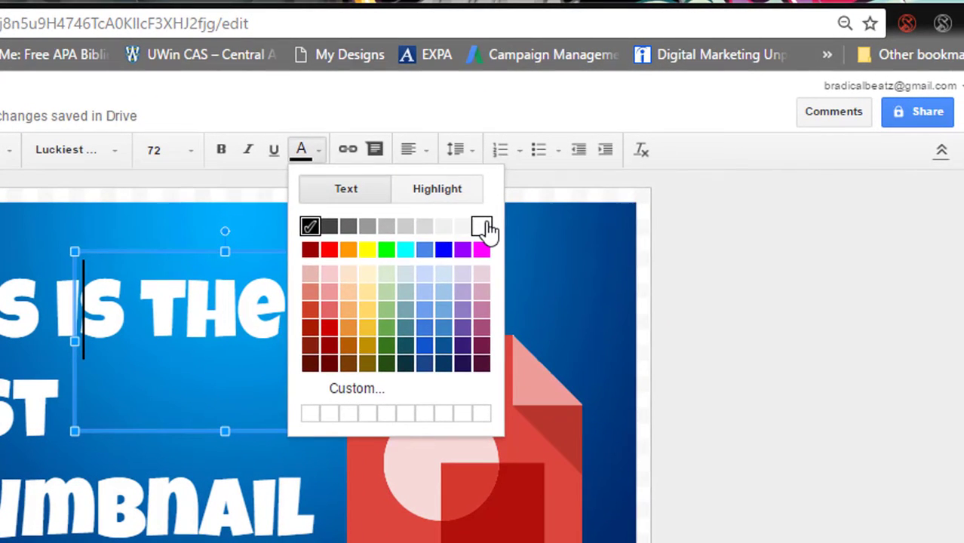
left_click(481, 226)
Type the label, tilt it clockwise, and move it to the top-right corner
type("SHARE!")
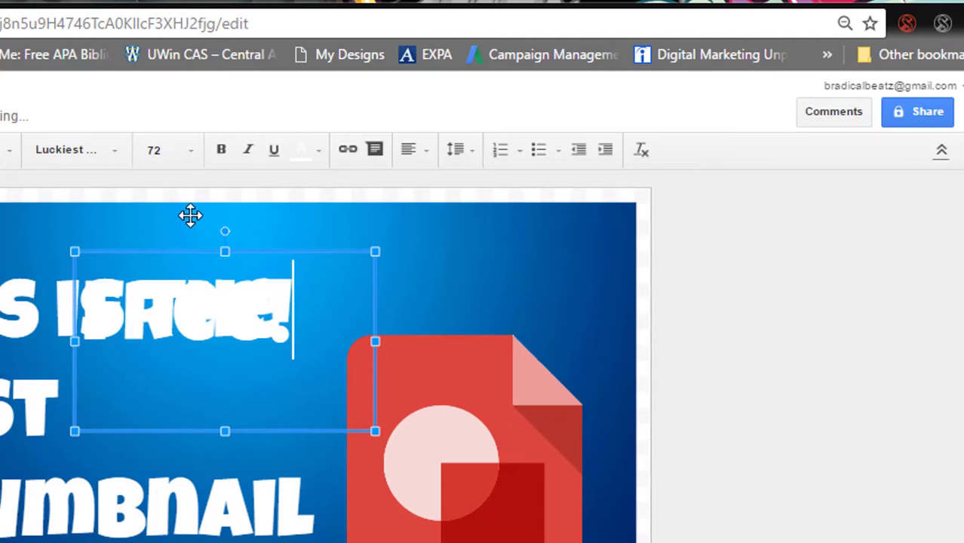
left_click_drag(225, 231, 513, 291)
left_click_drag(609, 213, 658, 212)
left_click(797, 347)
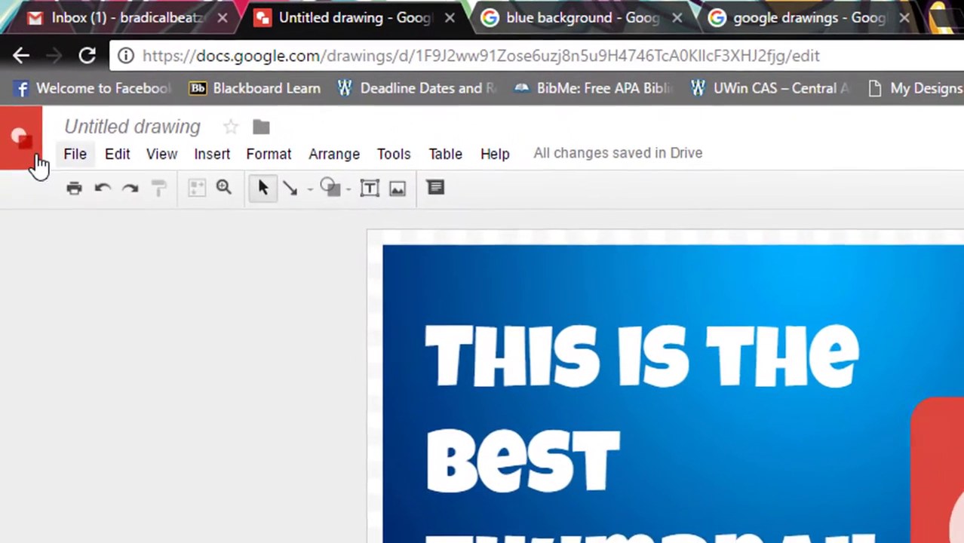
Draw an arrow shape between the headline and logo and fill it red
left_click(226, 170)
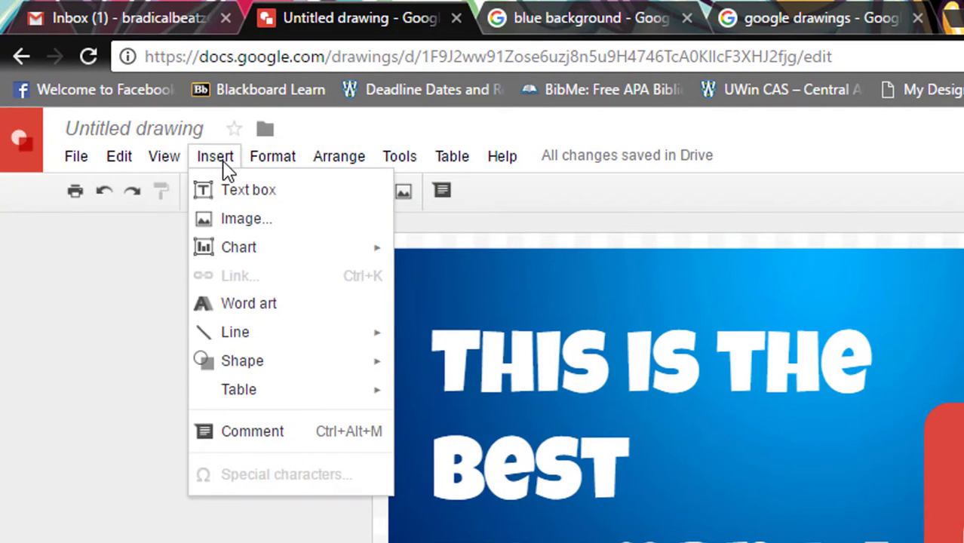
mouse_move(334, 374)
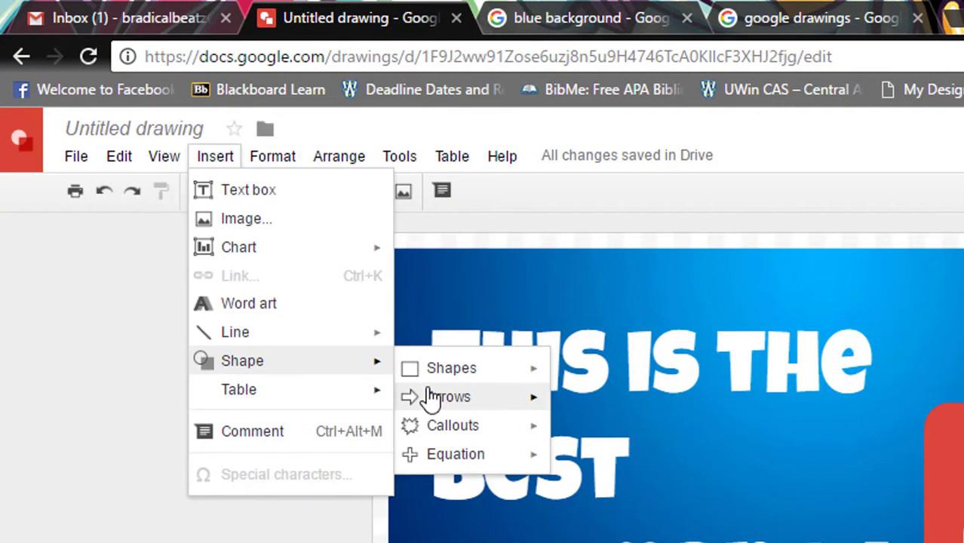
mouse_move(434, 406)
left_click(615, 431)
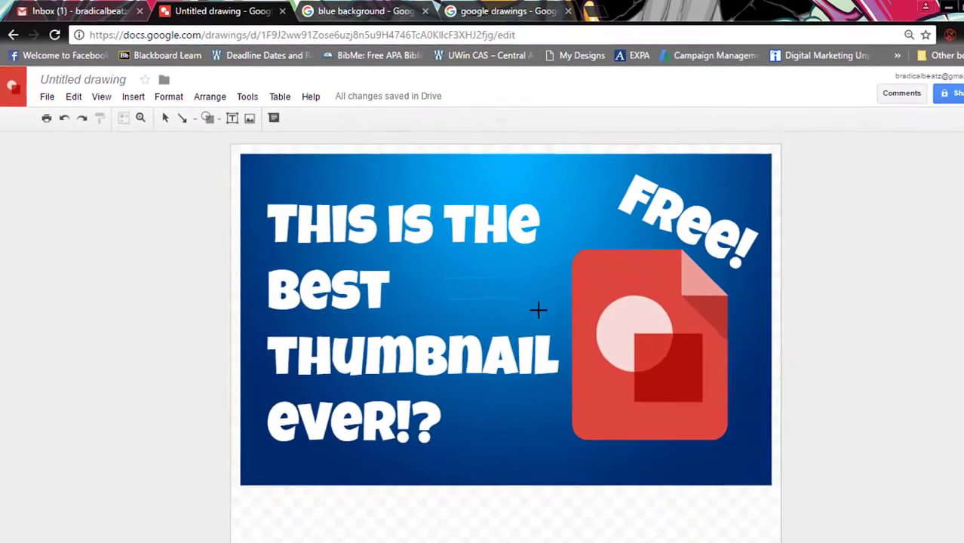
left_click_drag(440, 267, 538, 310)
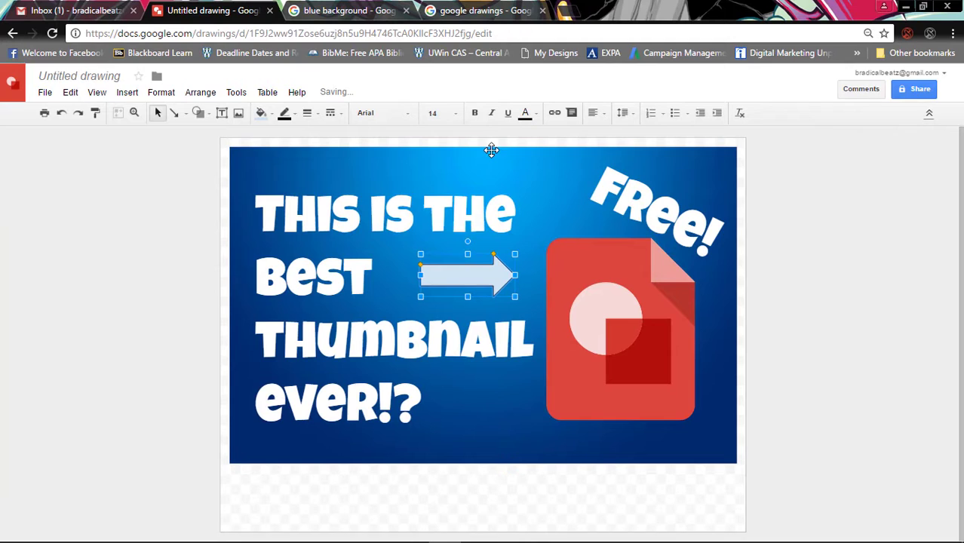
left_click(260, 112)
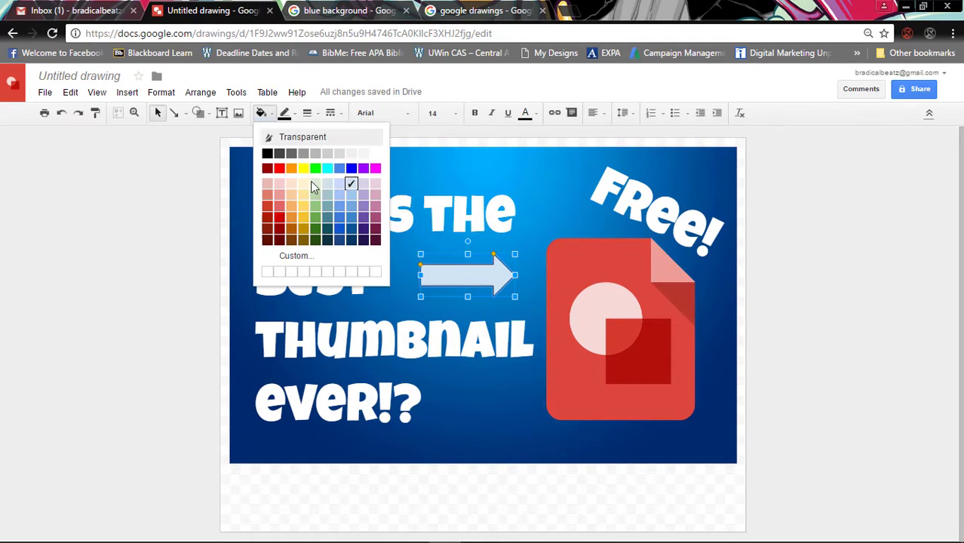
left_click(268, 206)
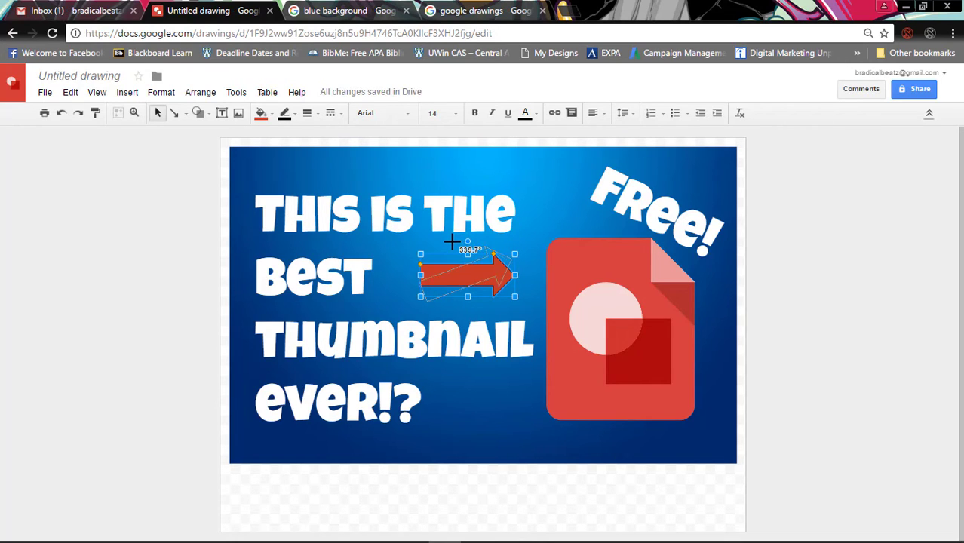
Tilt the arrow upward toward 'Free!' and make its outline transparent
left_click_drag(452, 241, 453, 244)
left_click_drag(481, 273, 564, 240)
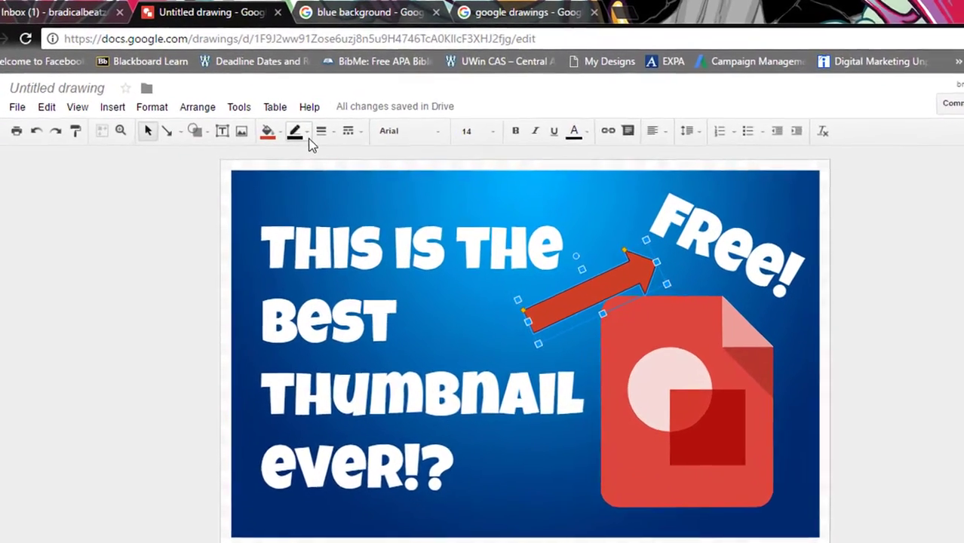
left_click(289, 114)
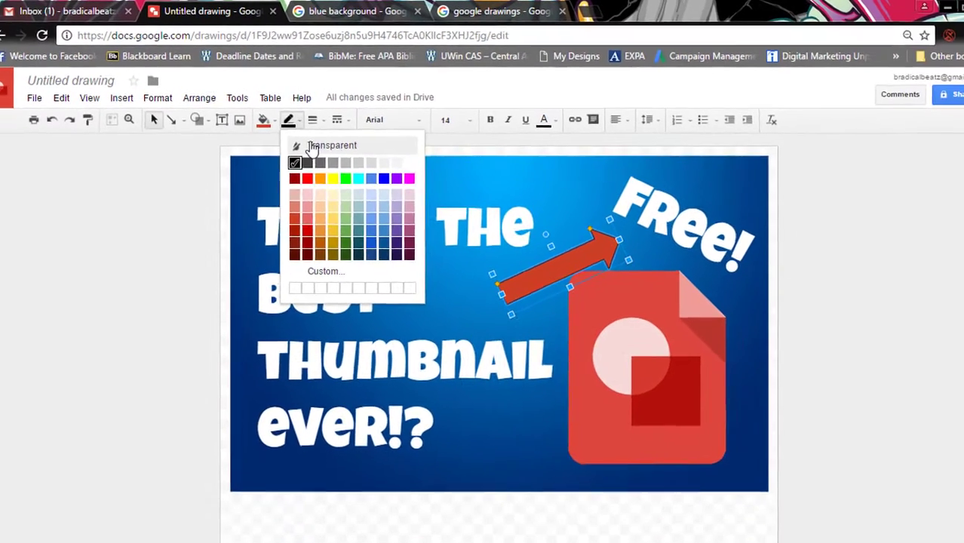
left_click(362, 205)
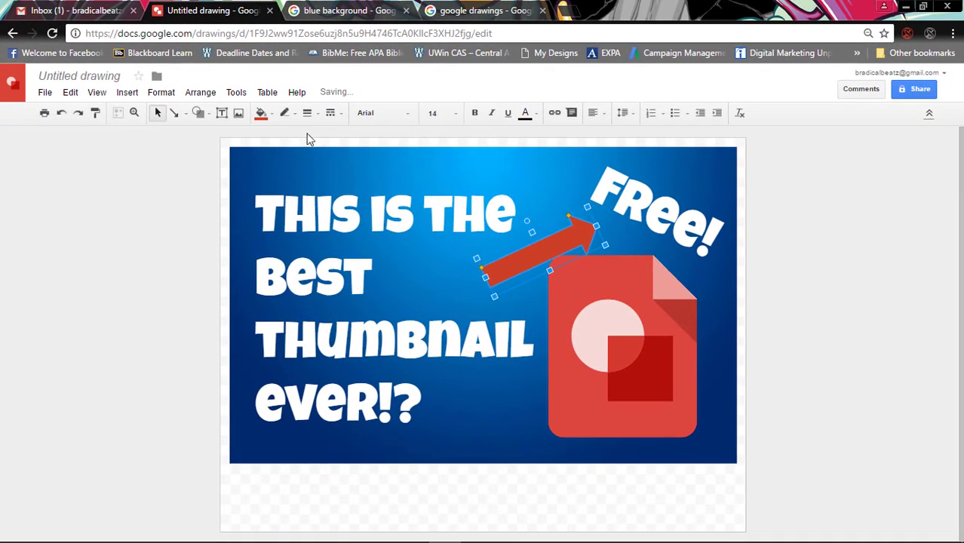
left_click(773, 271)
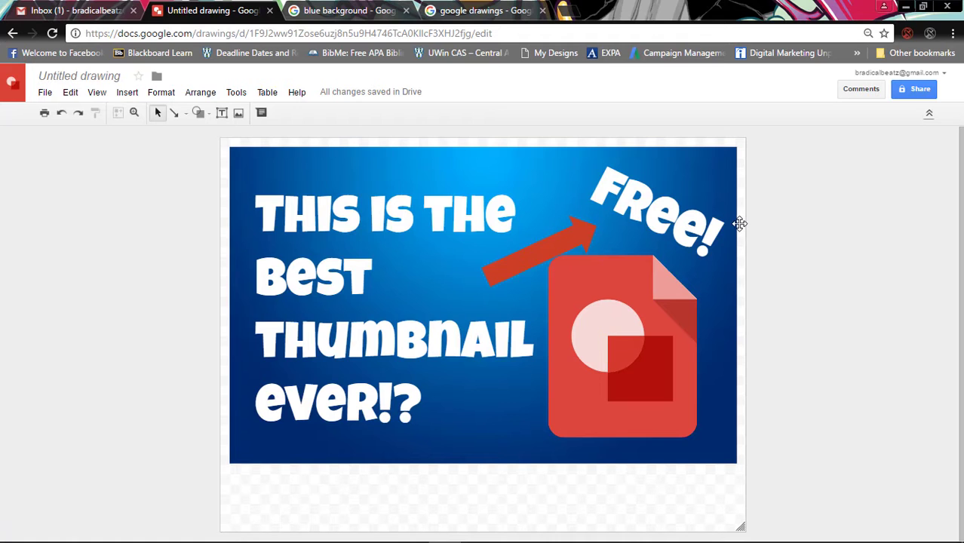
Recolour the background image to a dark blue preset through Image options
left_click(720, 198)
left_click(718, 179)
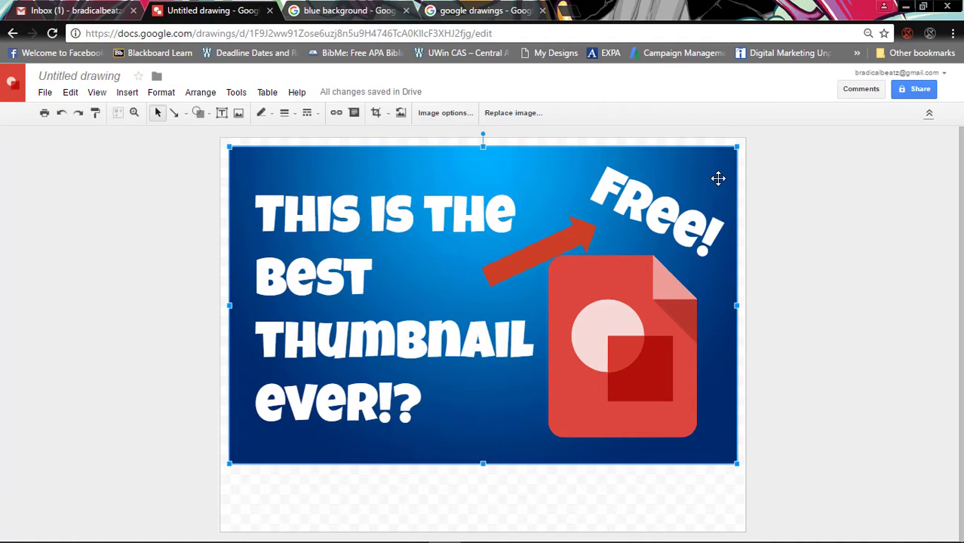
right_click(718, 178)
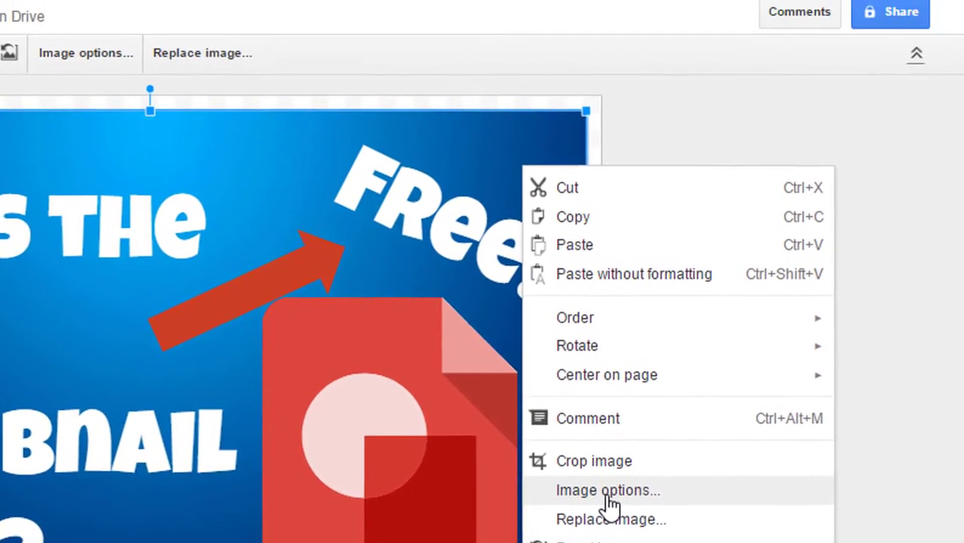
left_click(609, 492)
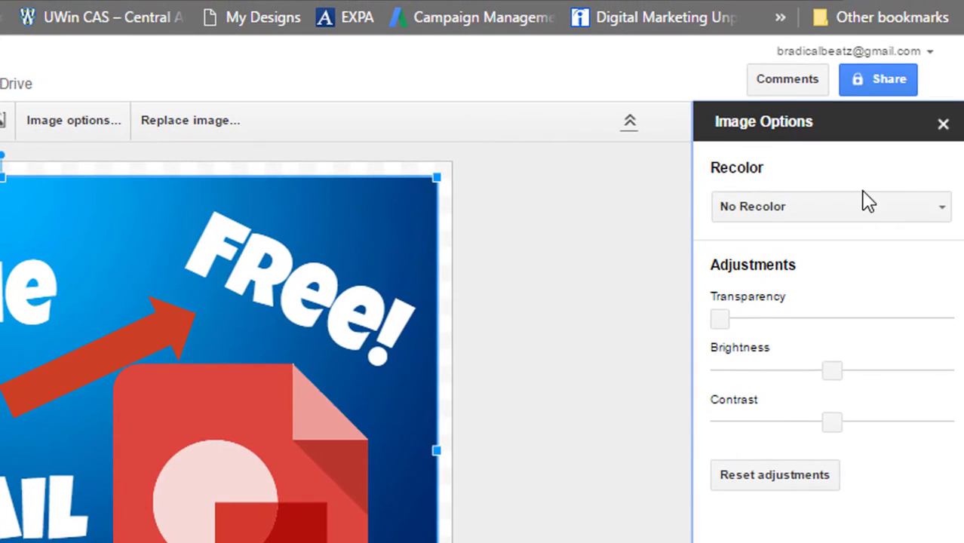
left_click(943, 209)
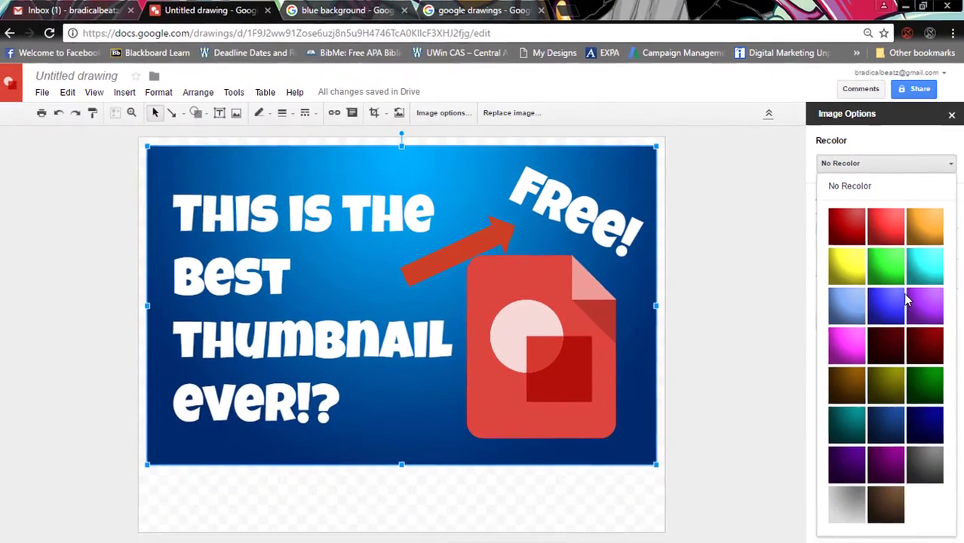
left_click(848, 226)
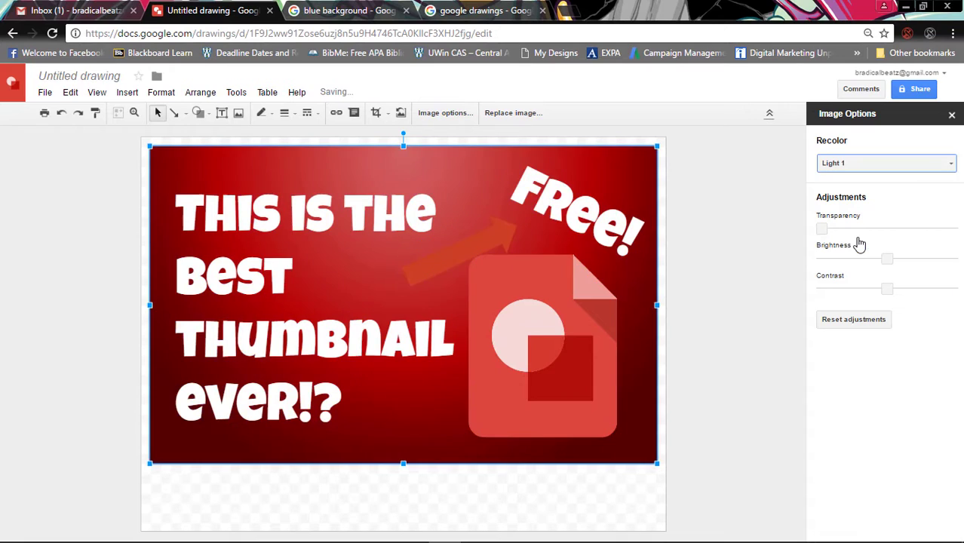
left_click(949, 166)
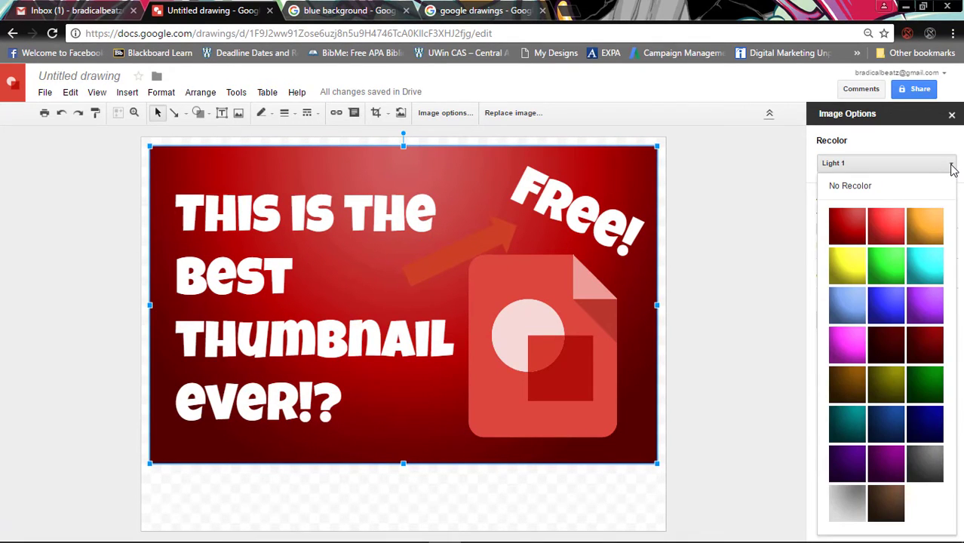
left_click(892, 431)
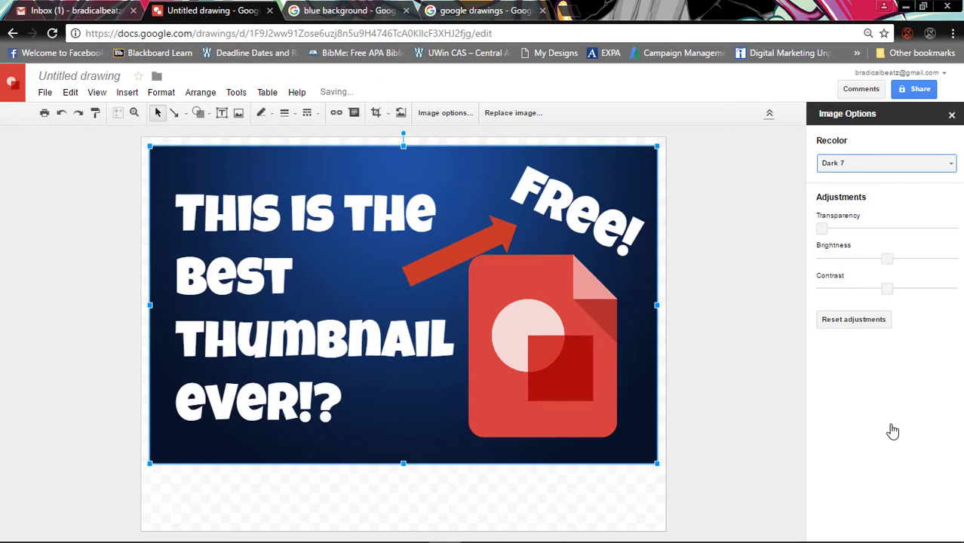
Nudge the Drawings logo slightly right and down
left_click(560, 378)
left_click_drag(560, 379, 570, 381)
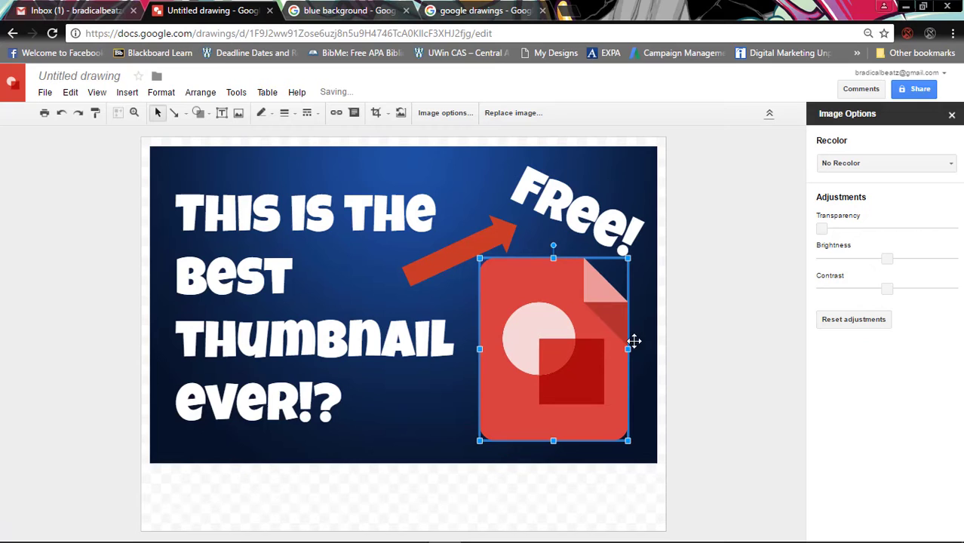
left_click(696, 298)
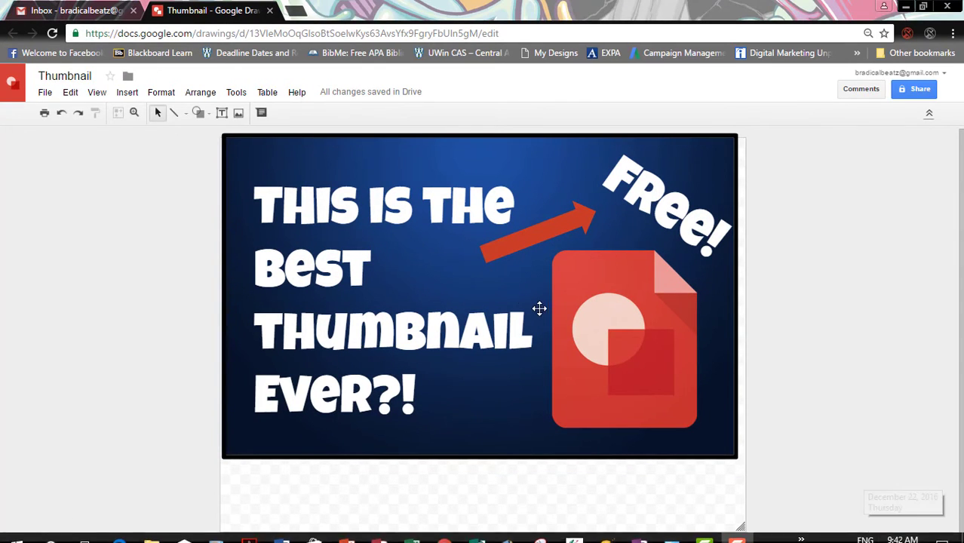
Outline the background image with a black 4px border
left_click(338, 160)
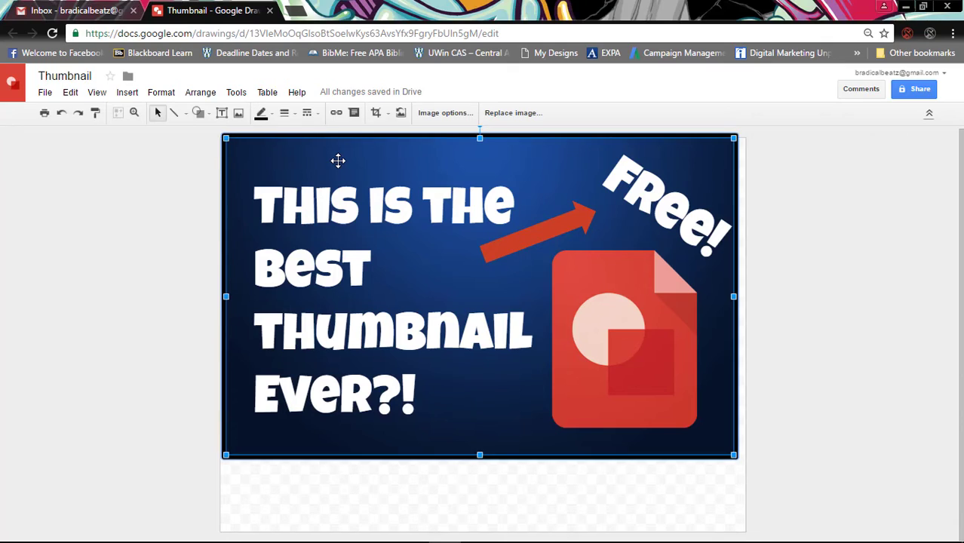
left_click(273, 117)
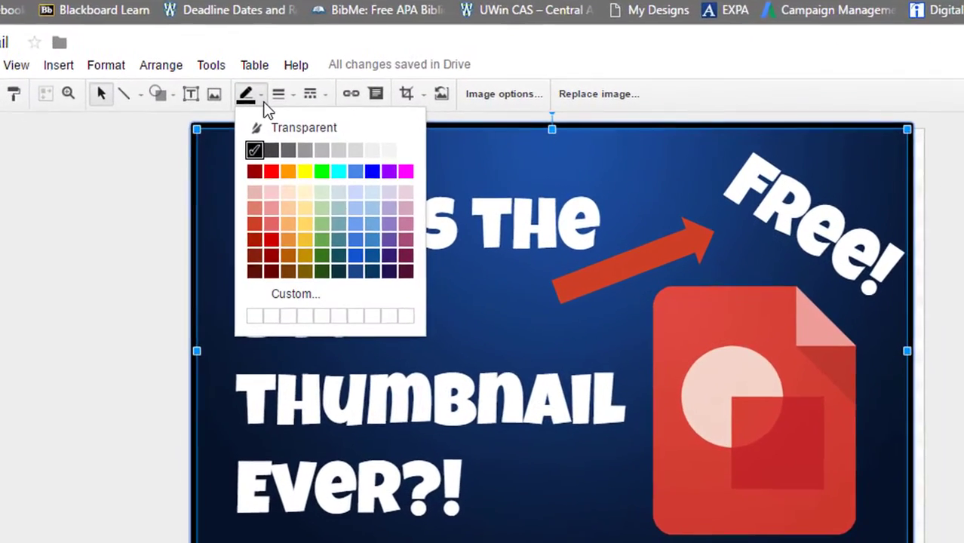
left_click(269, 173)
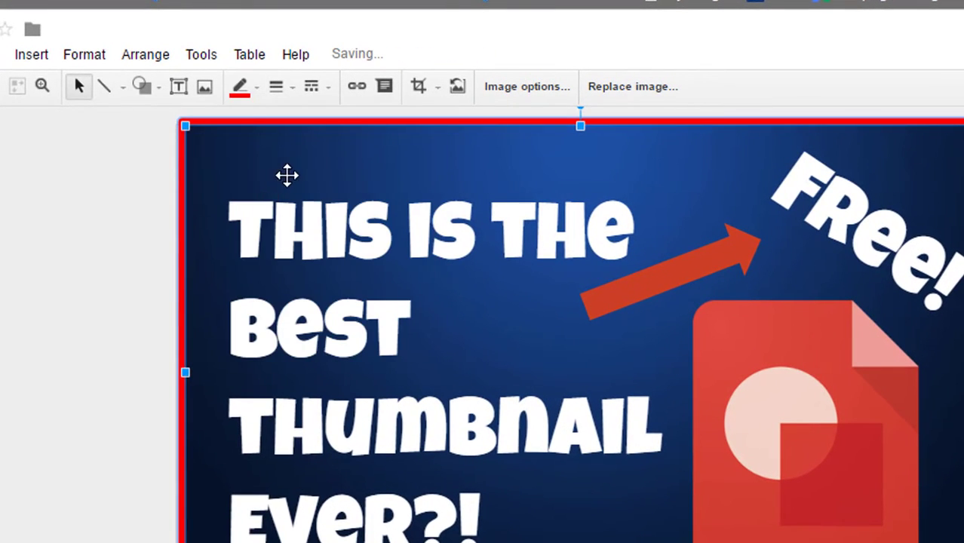
left_click(241, 89)
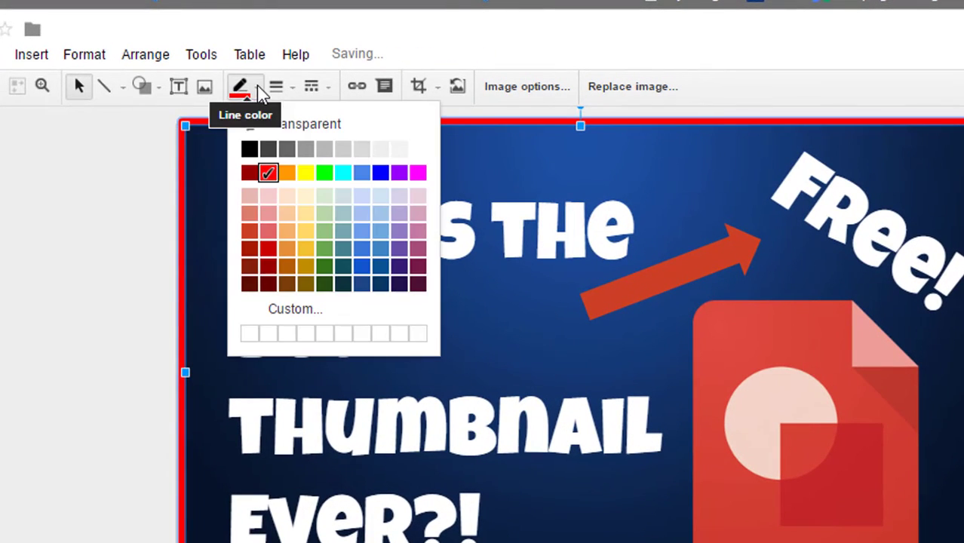
left_click(251, 153)
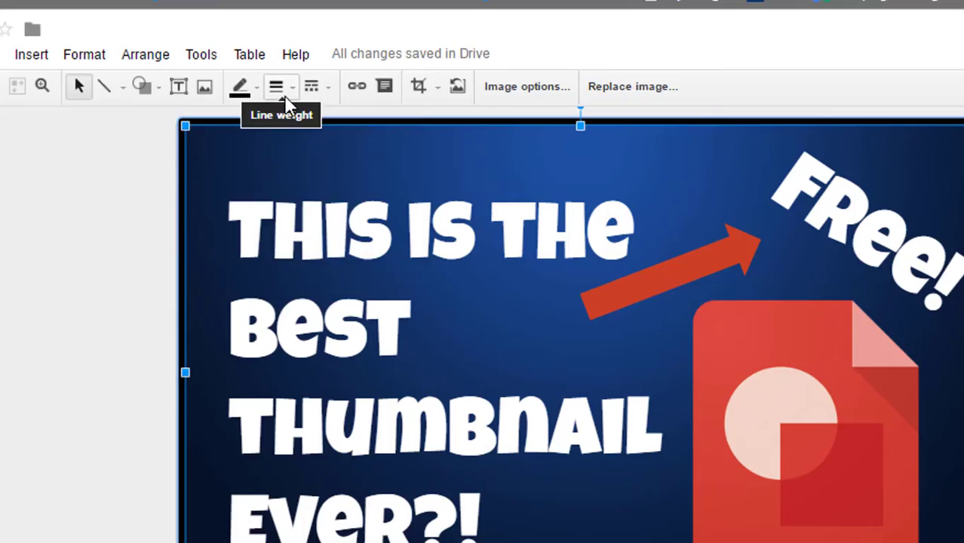
left_click(279, 88)
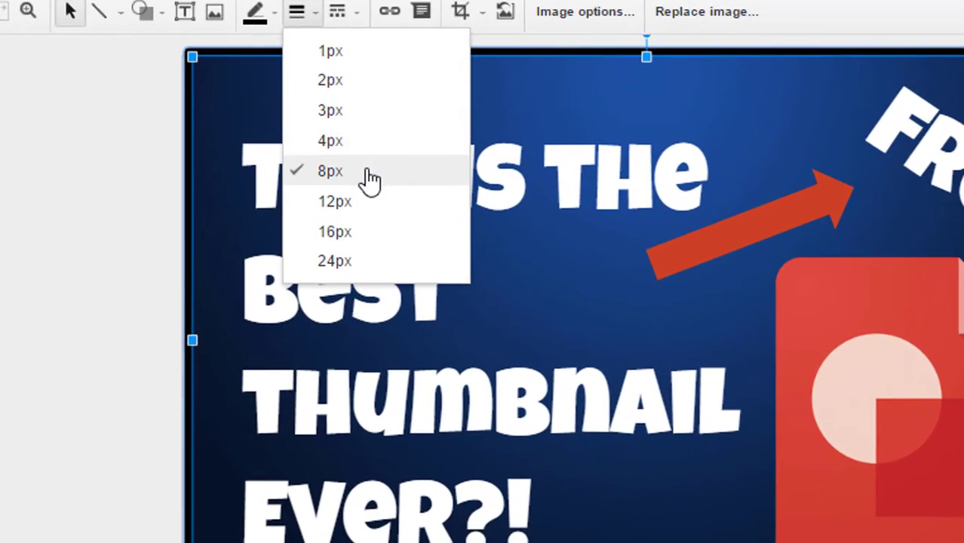
left_click(452, 143)
left_click(574, 90)
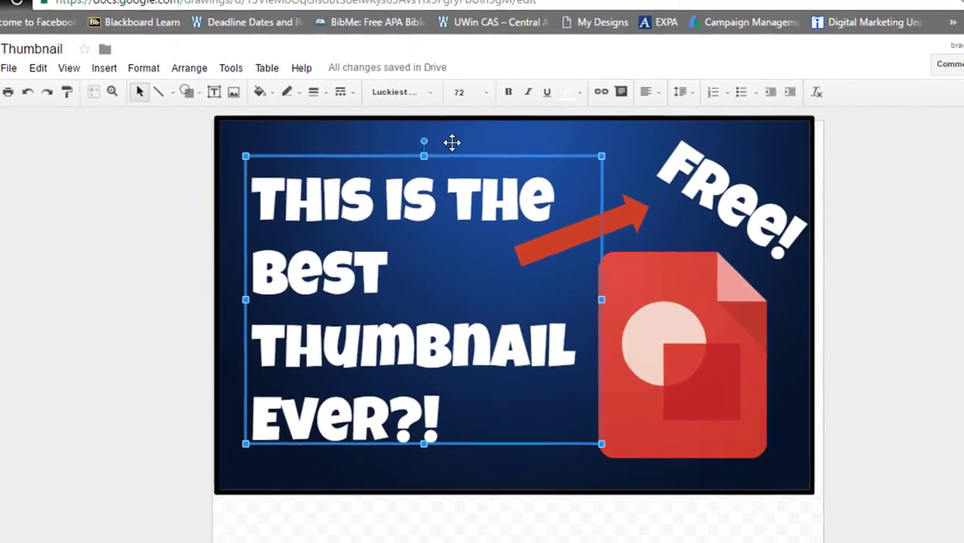
left_click(452, 142)
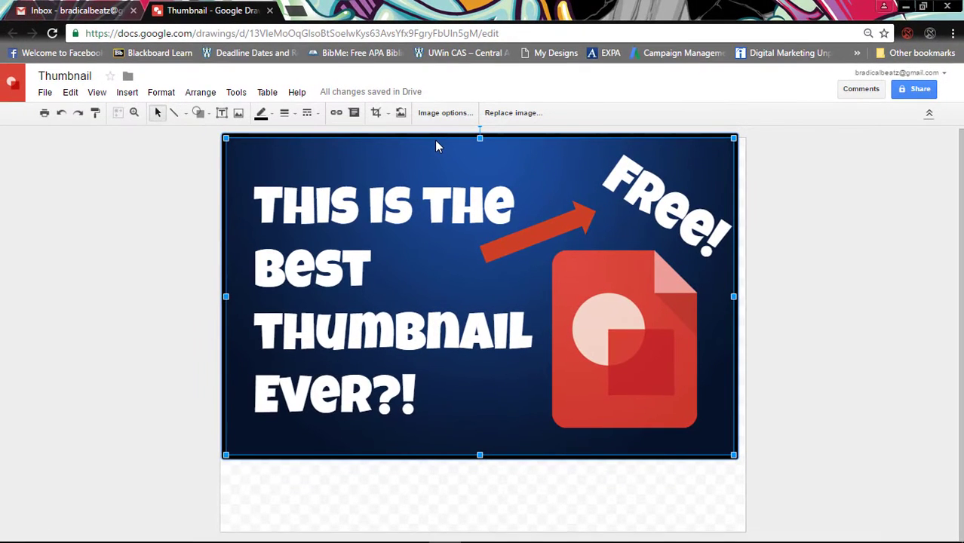
Deselect the image and snip the whole bordered thumbnail area with Snipping Tool
left_click(844, 272)
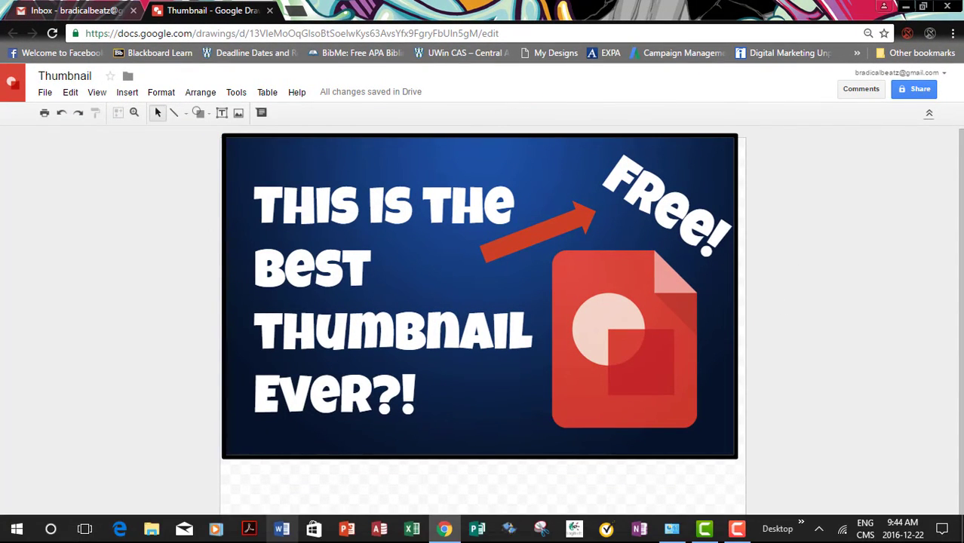
left_click(42, 530)
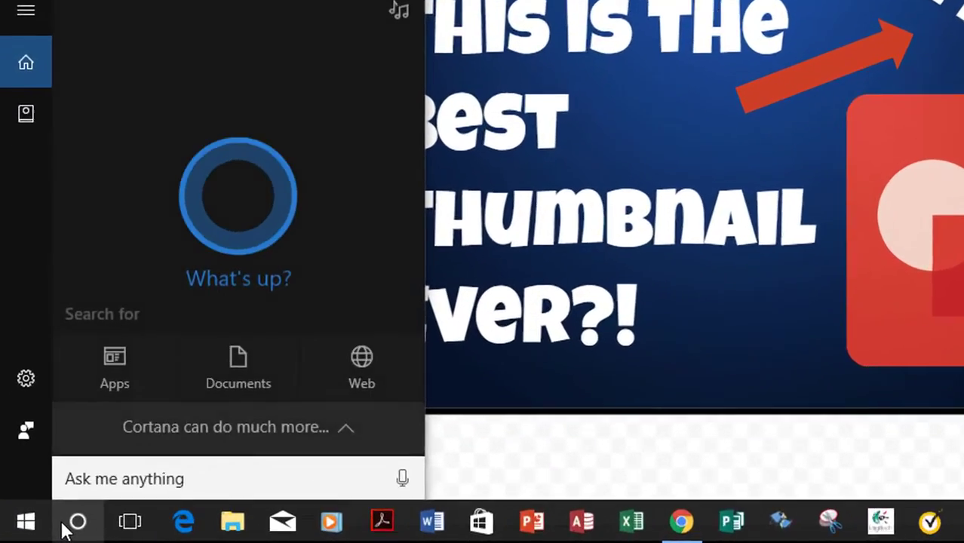
type("sni")
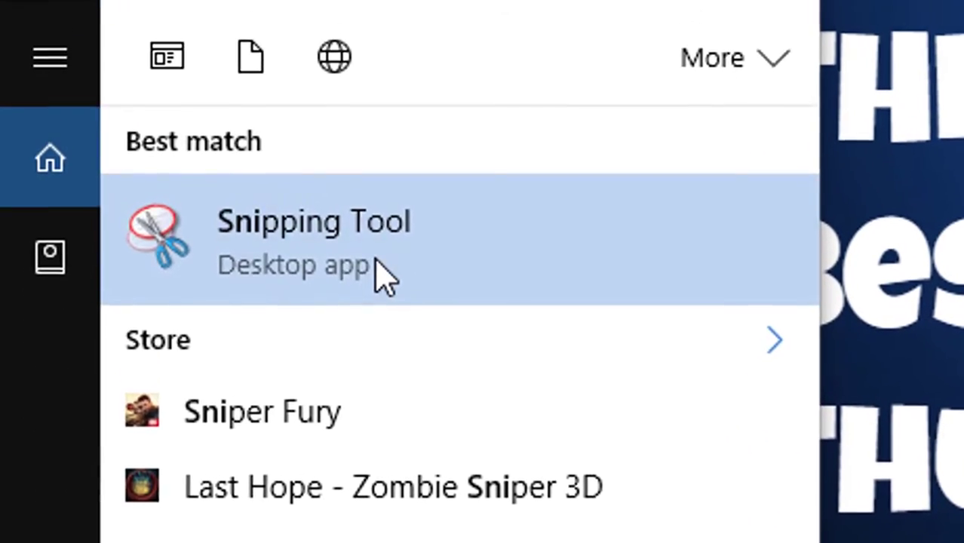
left_click(381, 273)
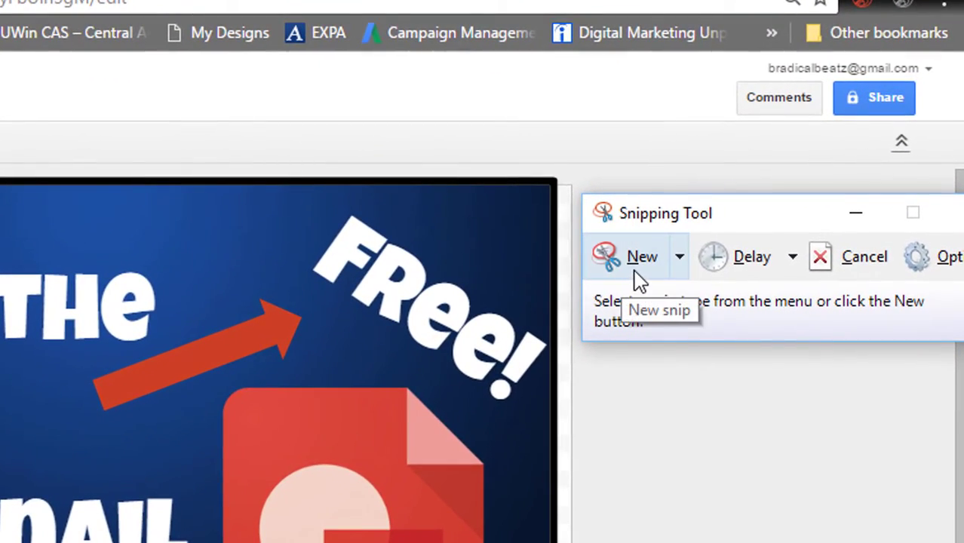
left_click(640, 275)
mouse_move(222, 134)
left_mouse_down()
mouse_move(533, 352)
mouse_move(739, 462)
left_mouse_up()
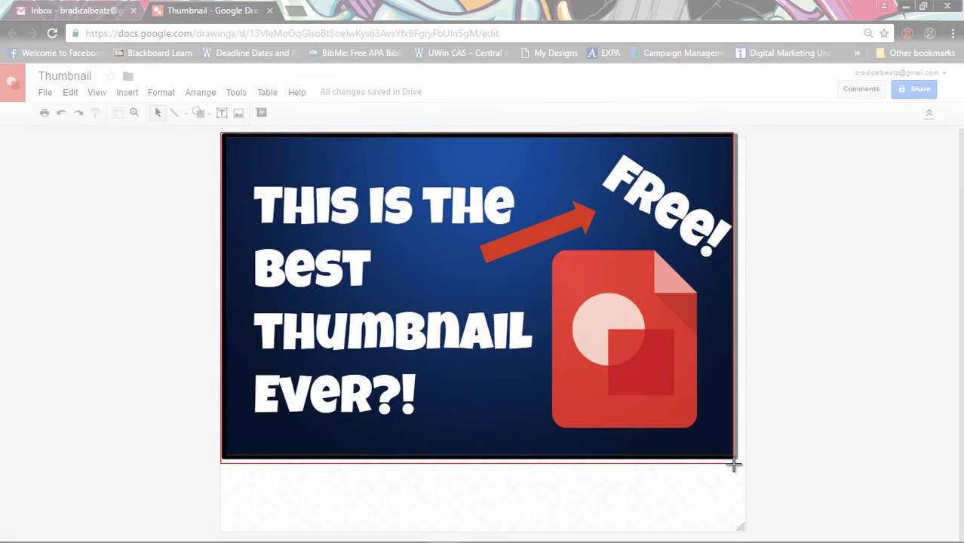
Save the snip as Thumbnail.JPG, replacing the existing file
left_click(165, 30)
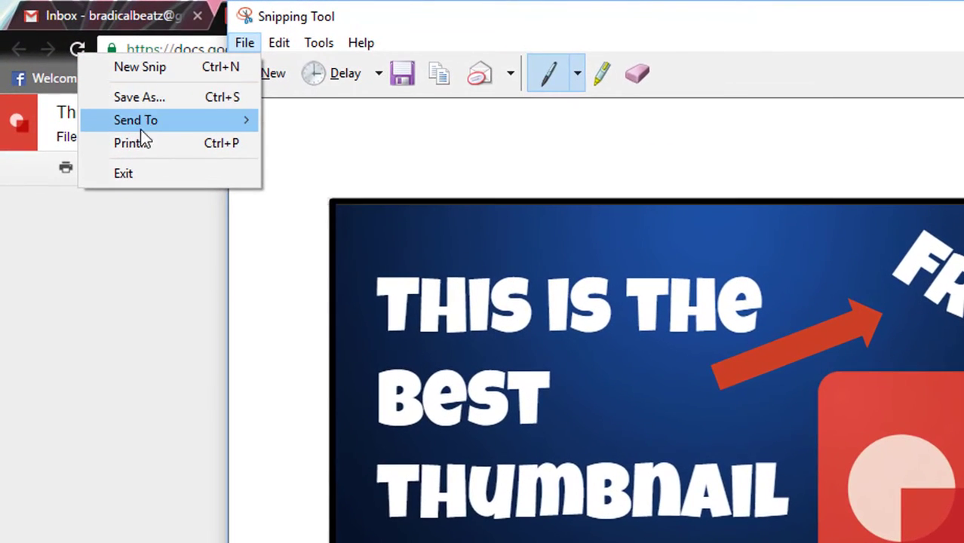
left_click(104, 66)
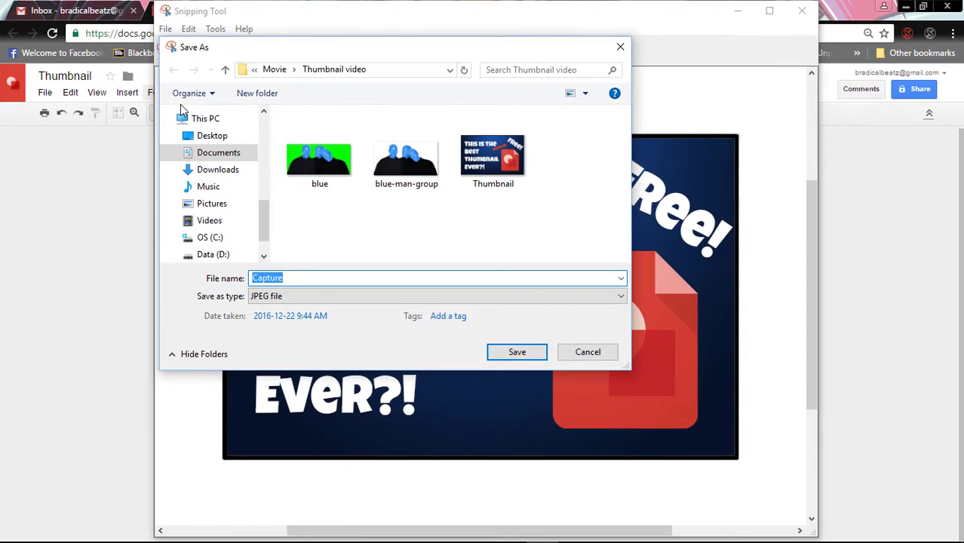
left_click(667, 213)
left_click(706, 479)
left_click(517, 279)
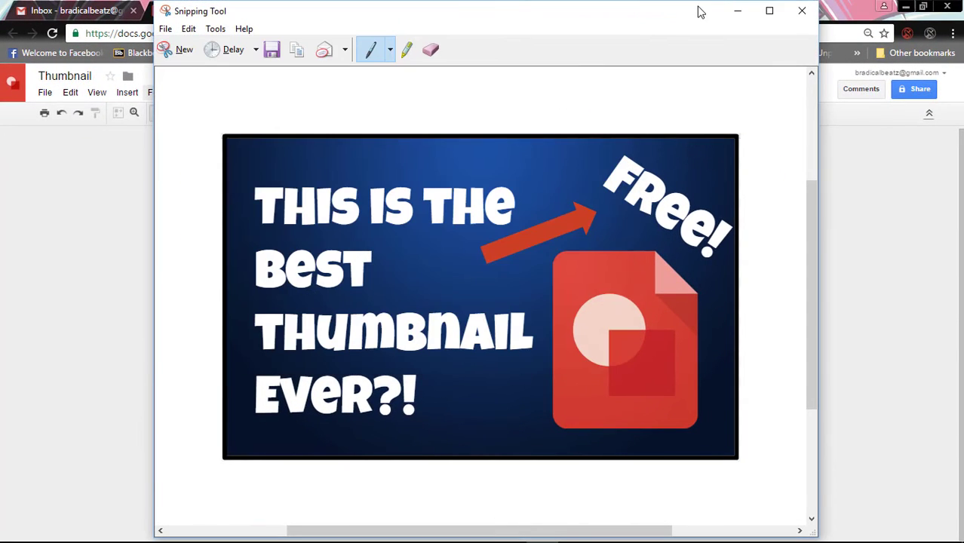
left_click(802, 12)
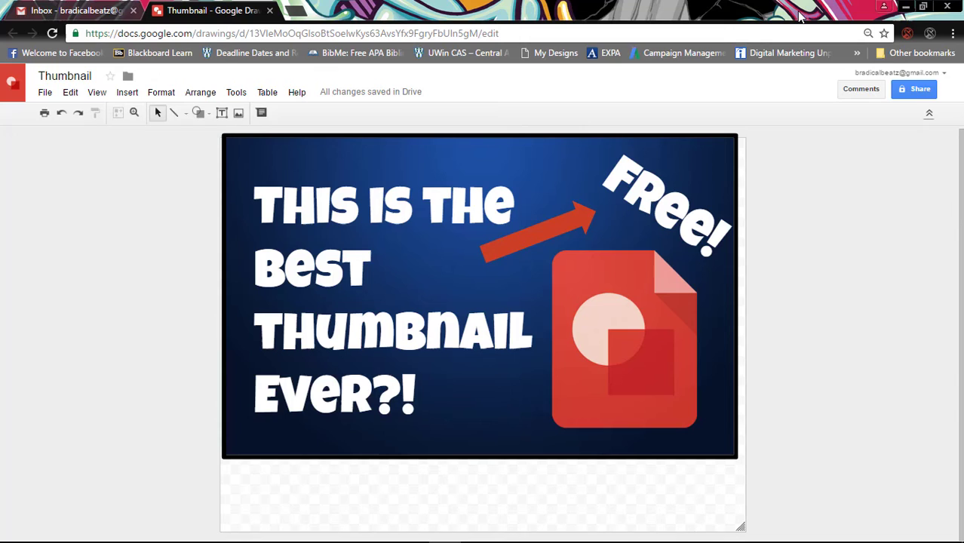